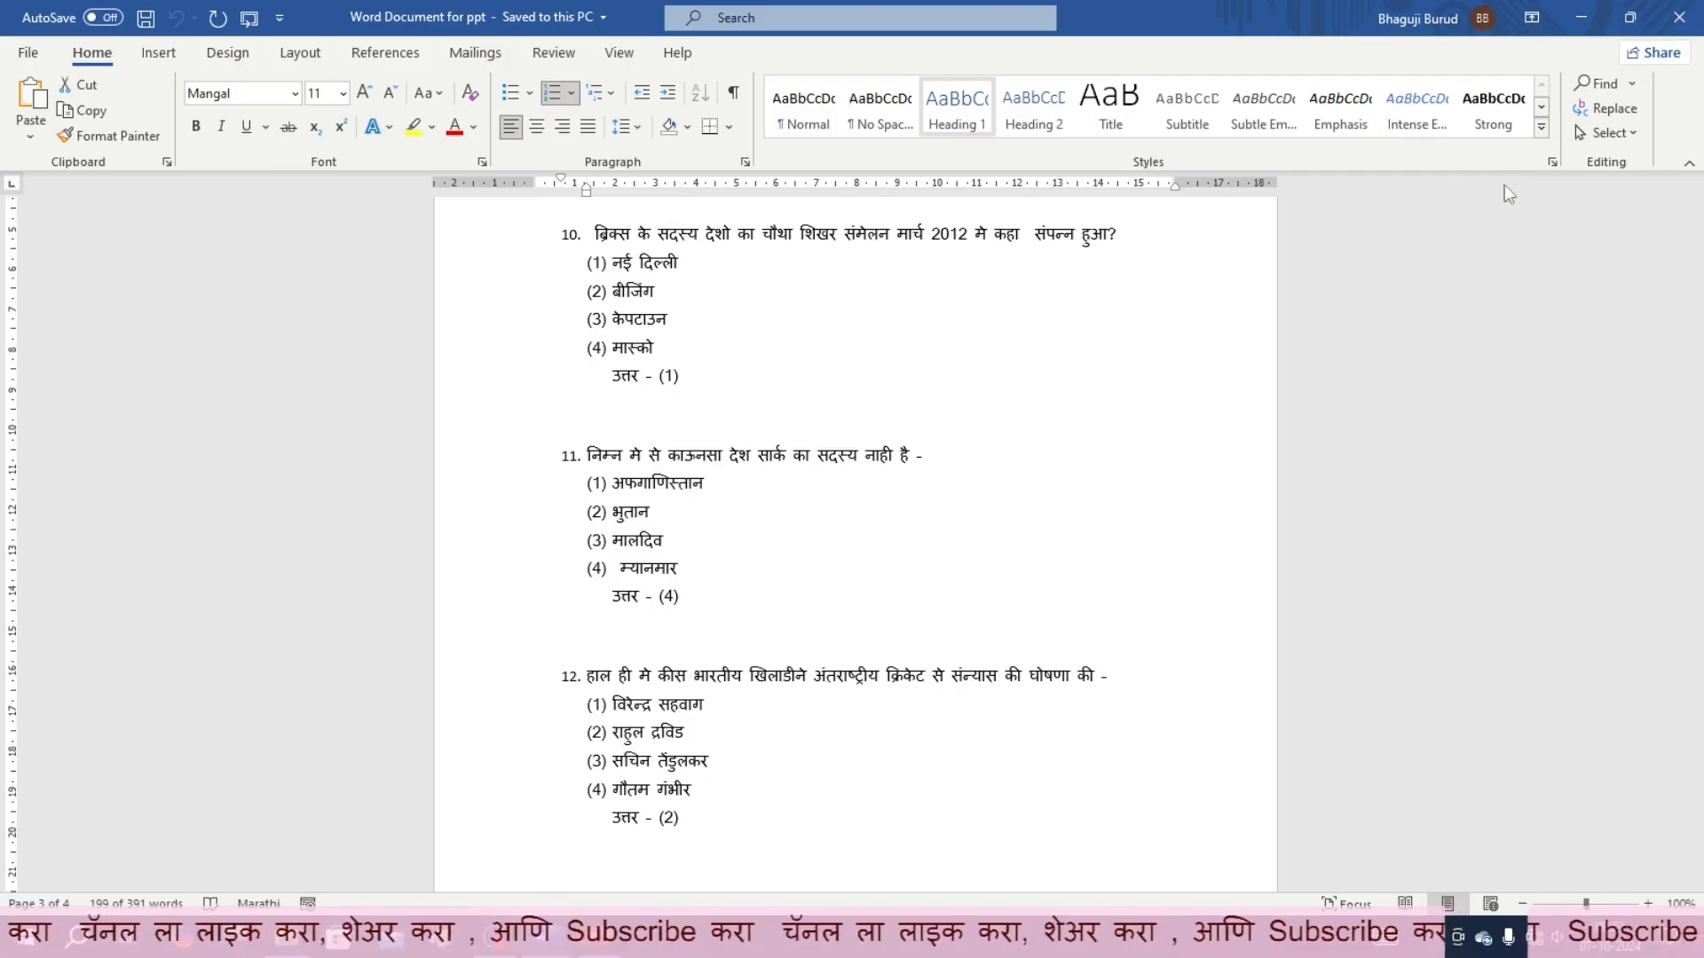
Apply the Heading 1 style to all the selected question paragraphs and check them back to the document's start
{"action": "left_click", "coordinate": [958, 108]}
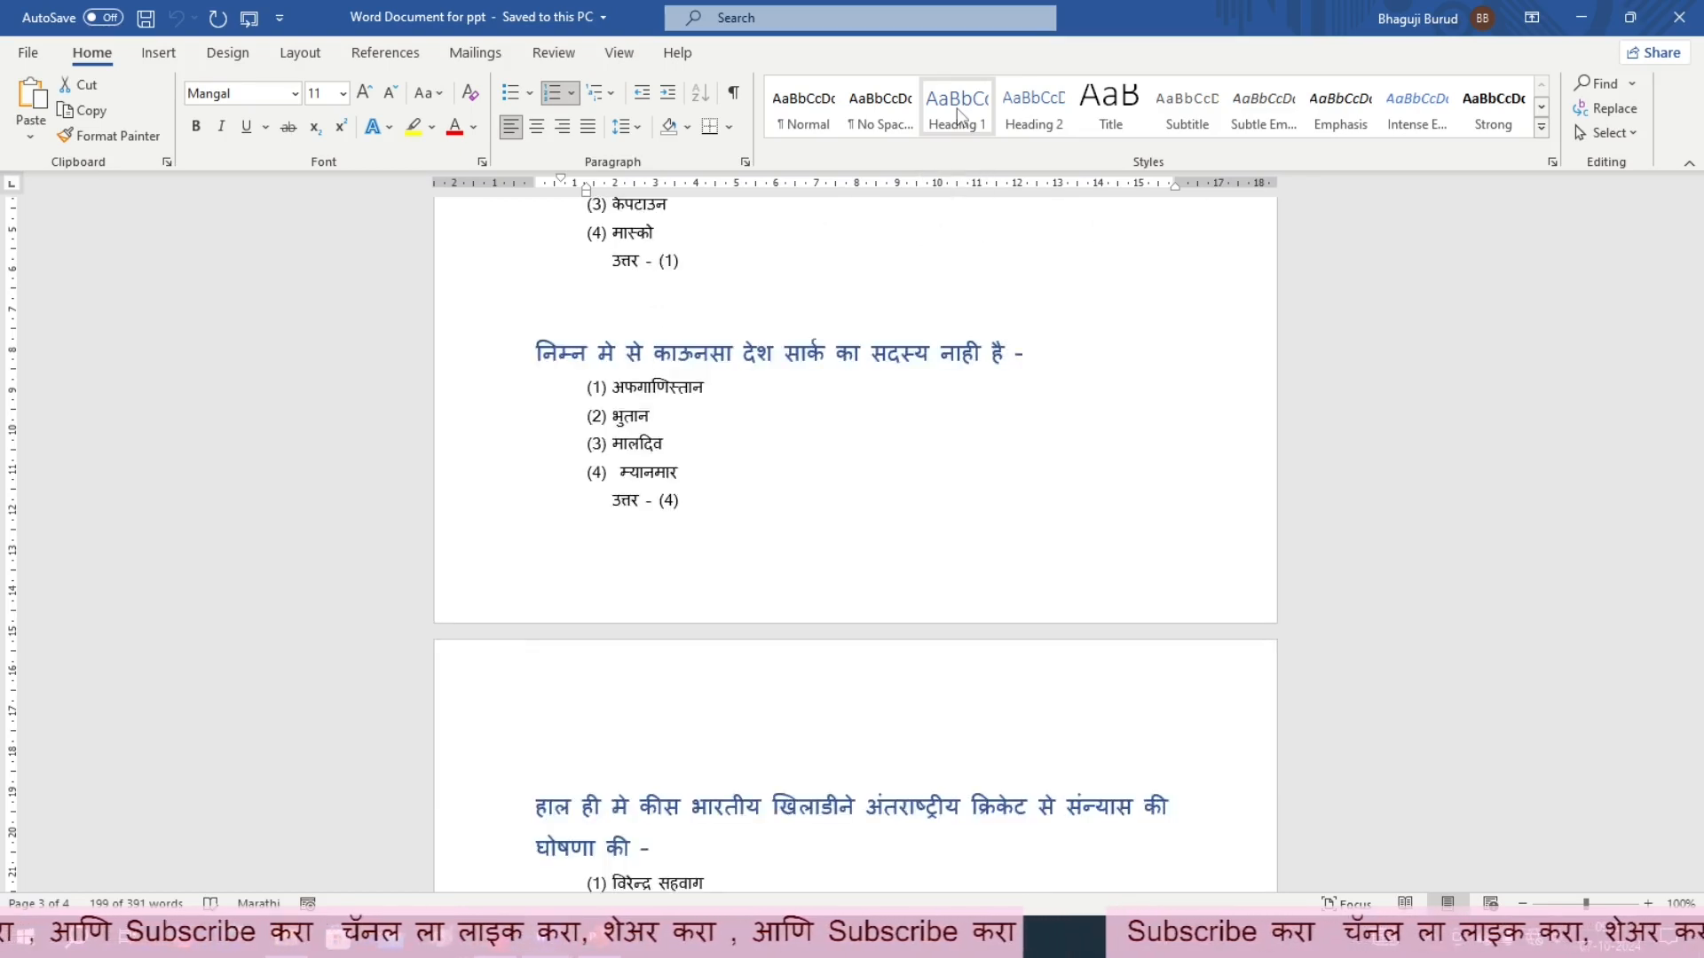
{"action": "left_click", "coordinate": [958, 108]}
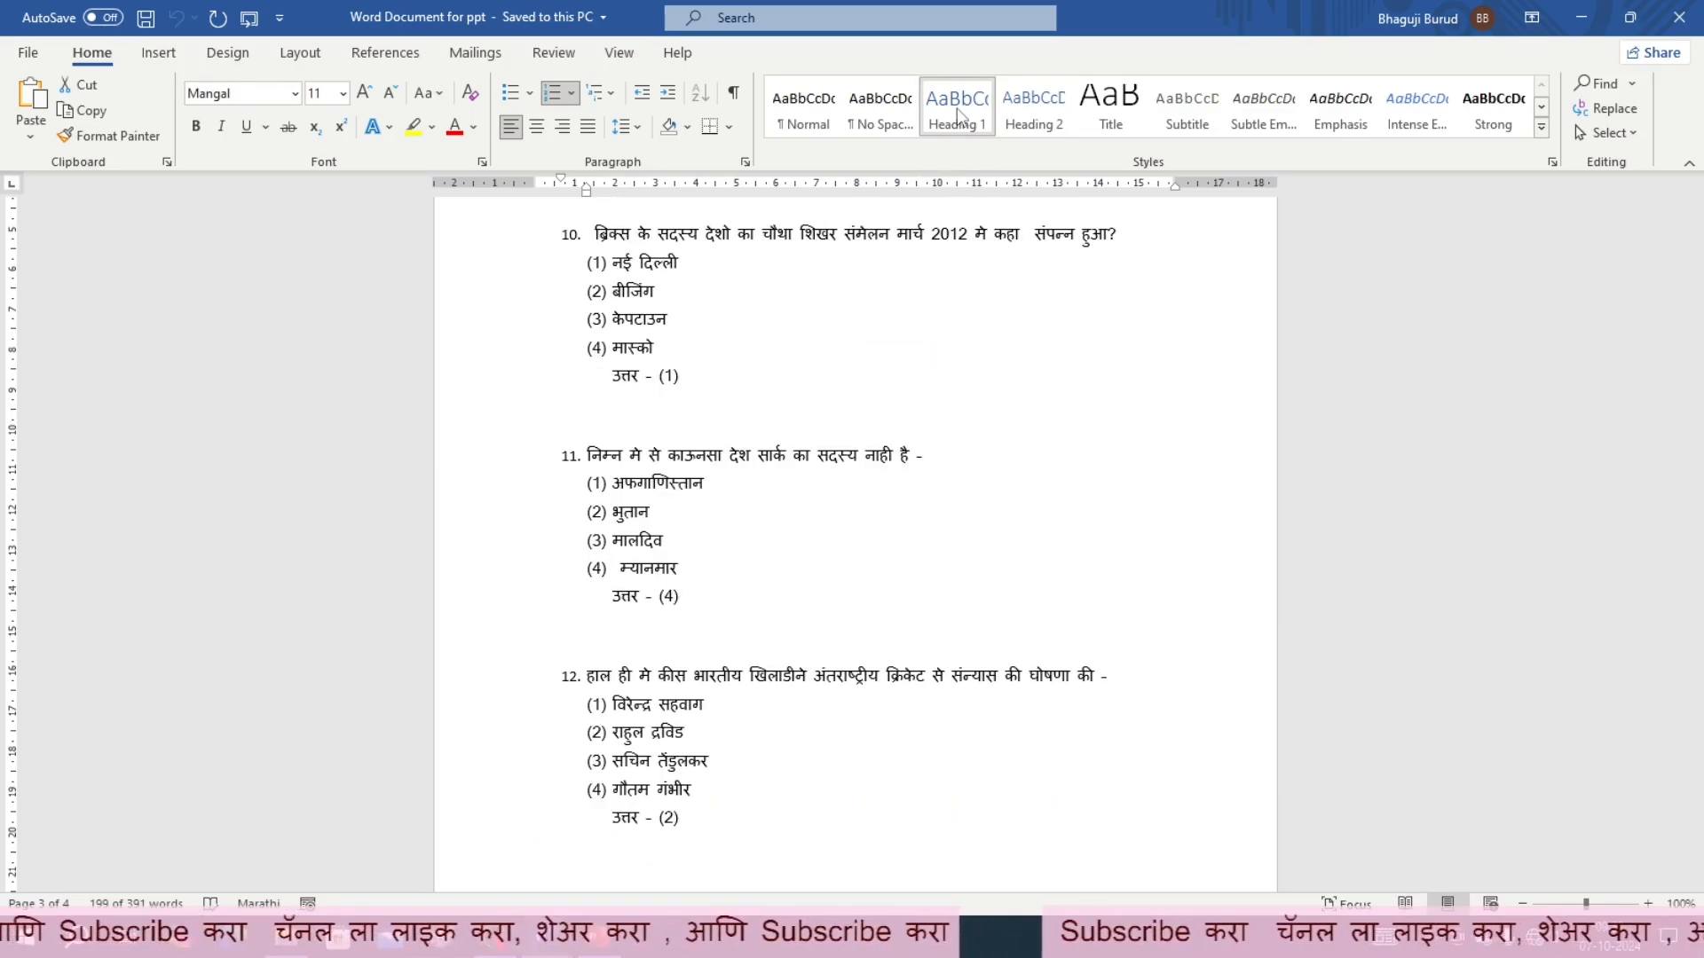
{"action": "left_click", "coordinate": [958, 108]}
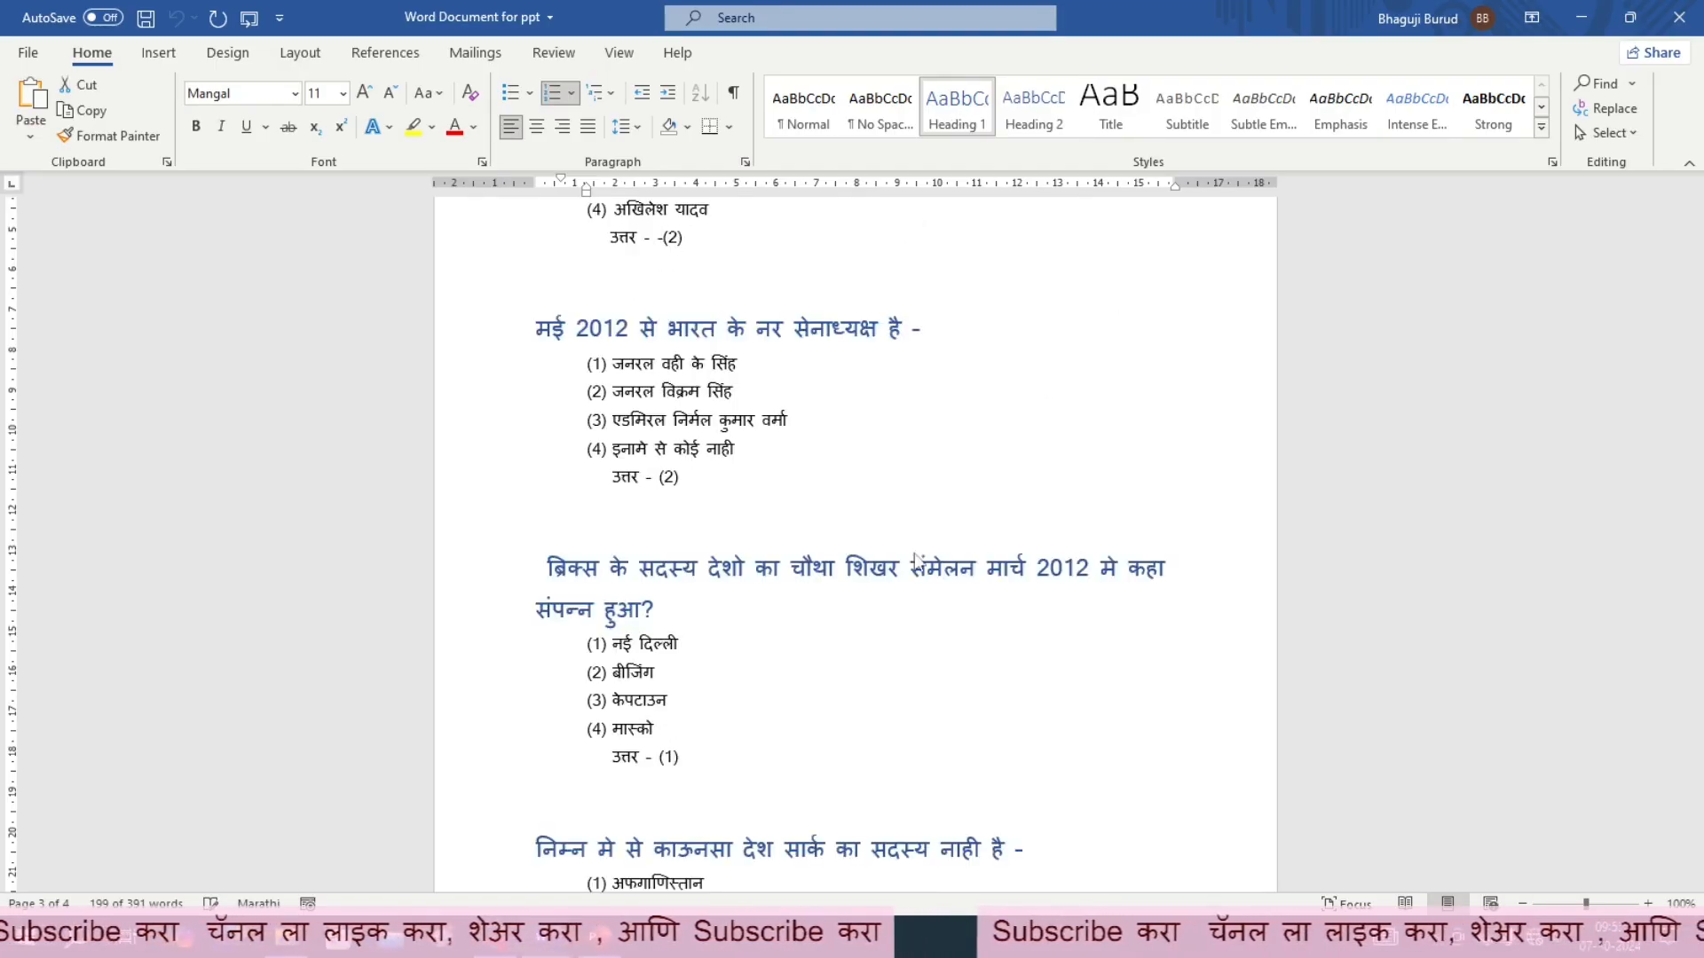
{"action": "scroll", "coordinate": [1090, 481], "scroll_direction": "down", "scroll_amount": 3}
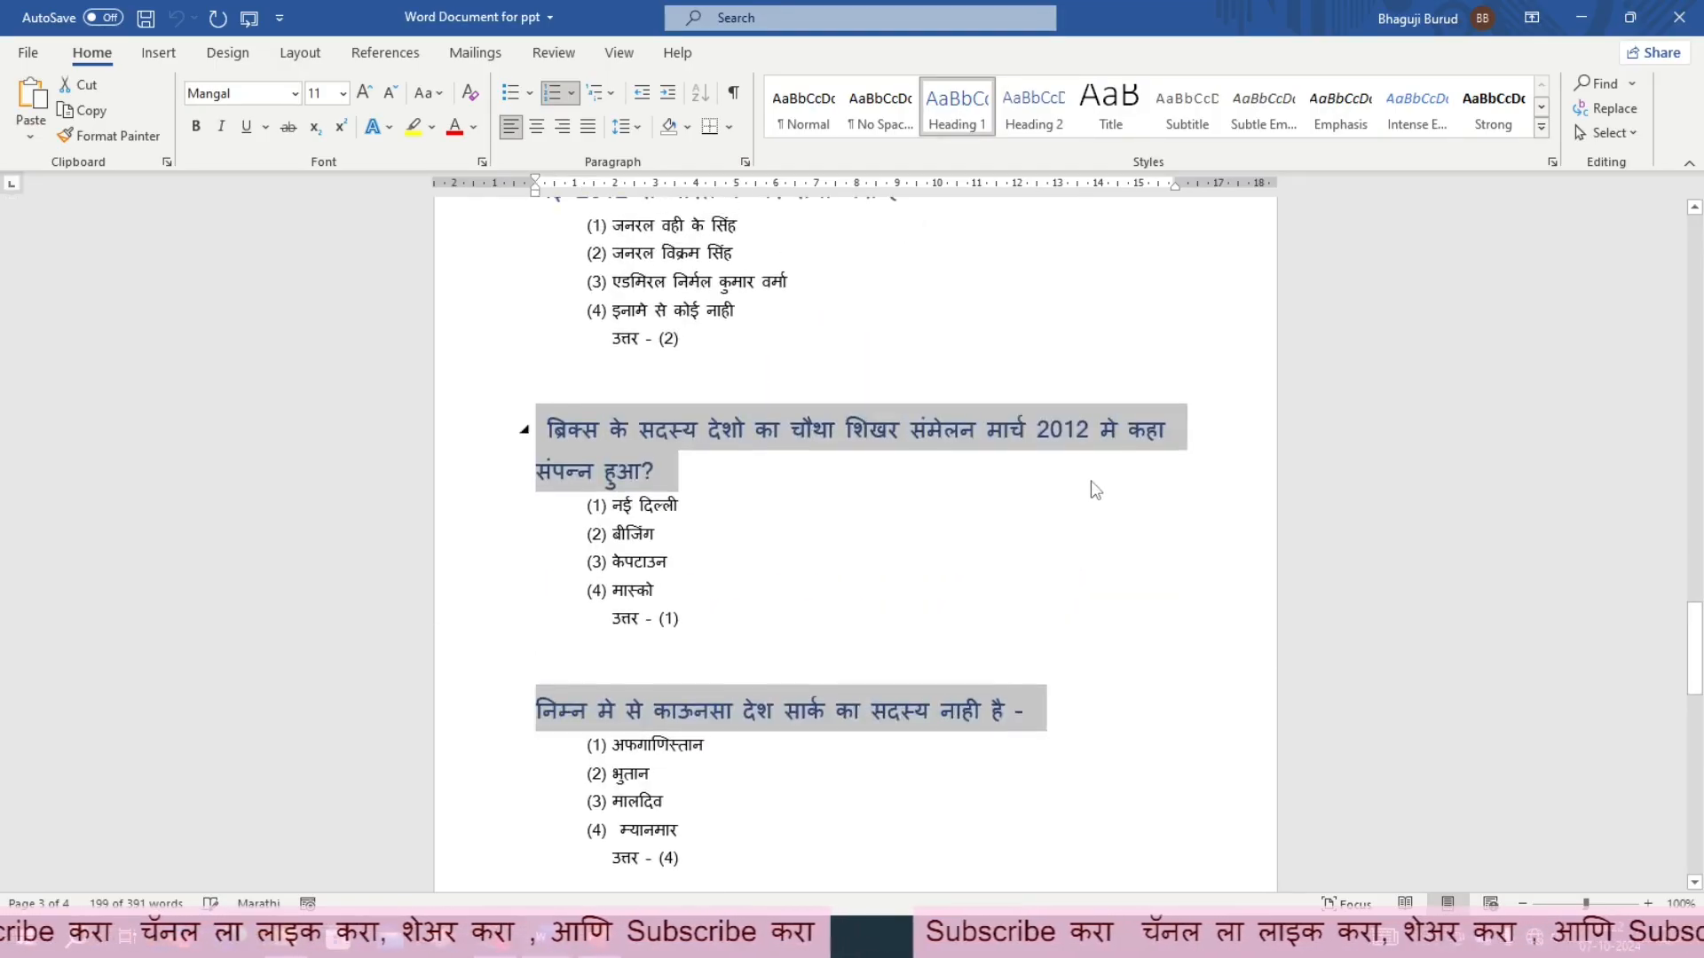
{"action": "scroll", "coordinate": [1096, 490], "scroll_direction": "up", "scroll_amount": 10}
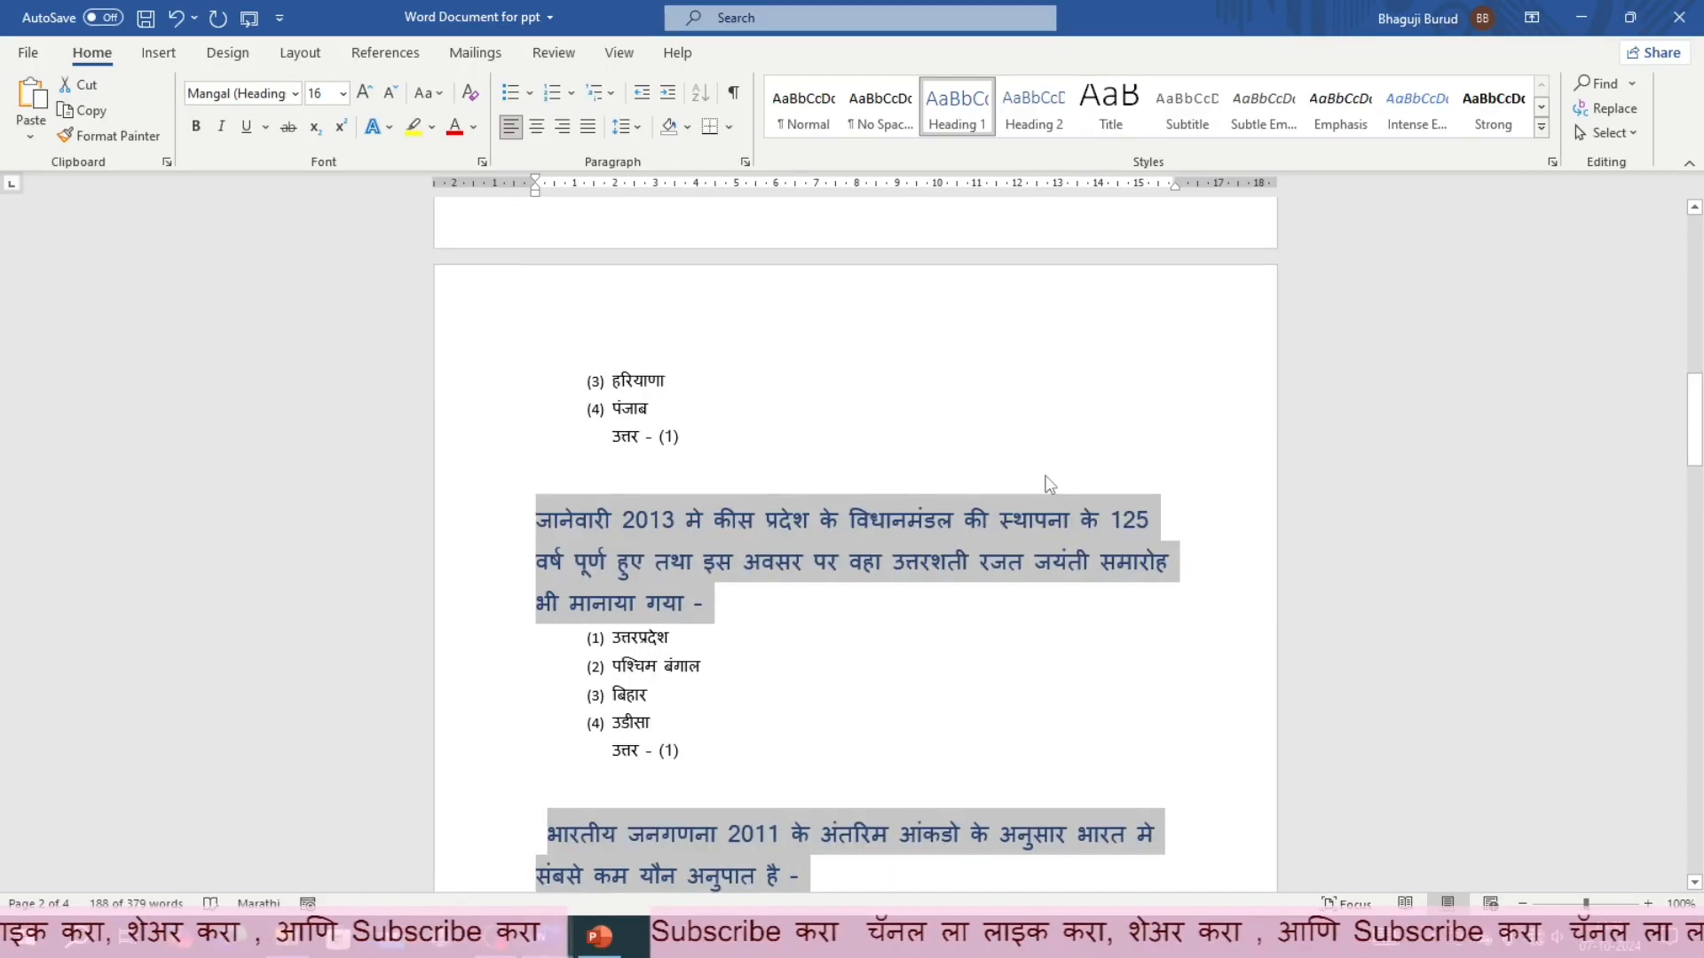
{"action": "scroll", "coordinate": [1071, 472], "scroll_direction": "up", "scroll_amount": 8}
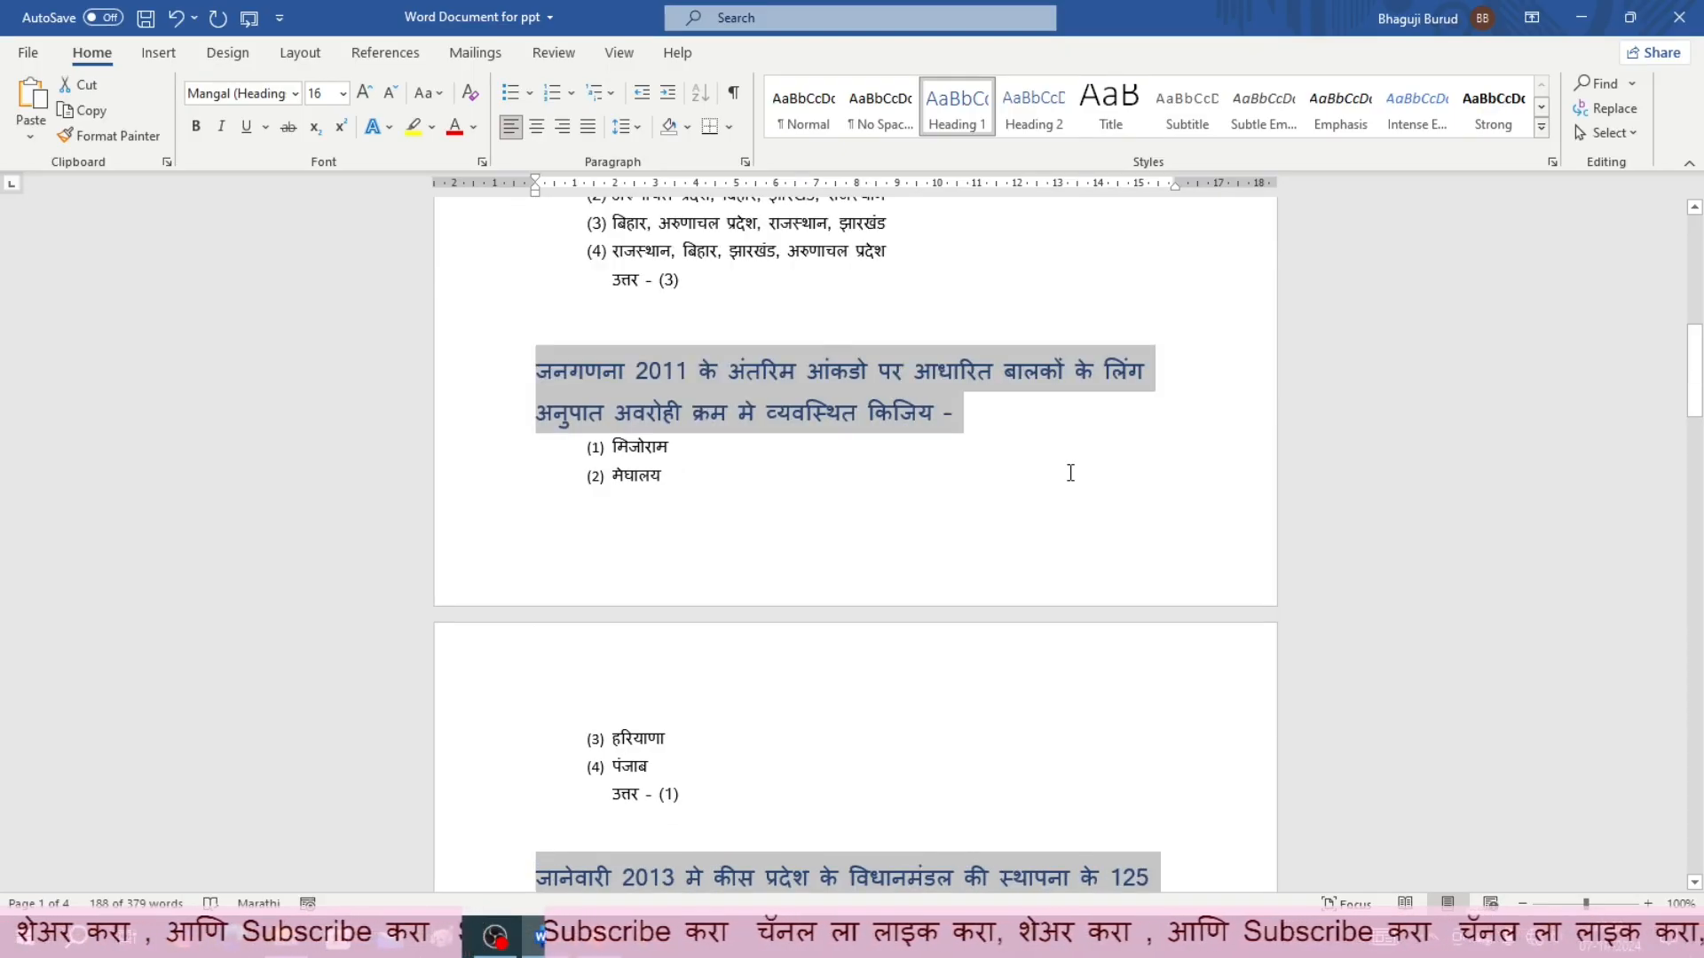
{"action": "scroll", "coordinate": [1070, 472], "scroll_direction": "up", "scroll_amount": 15}
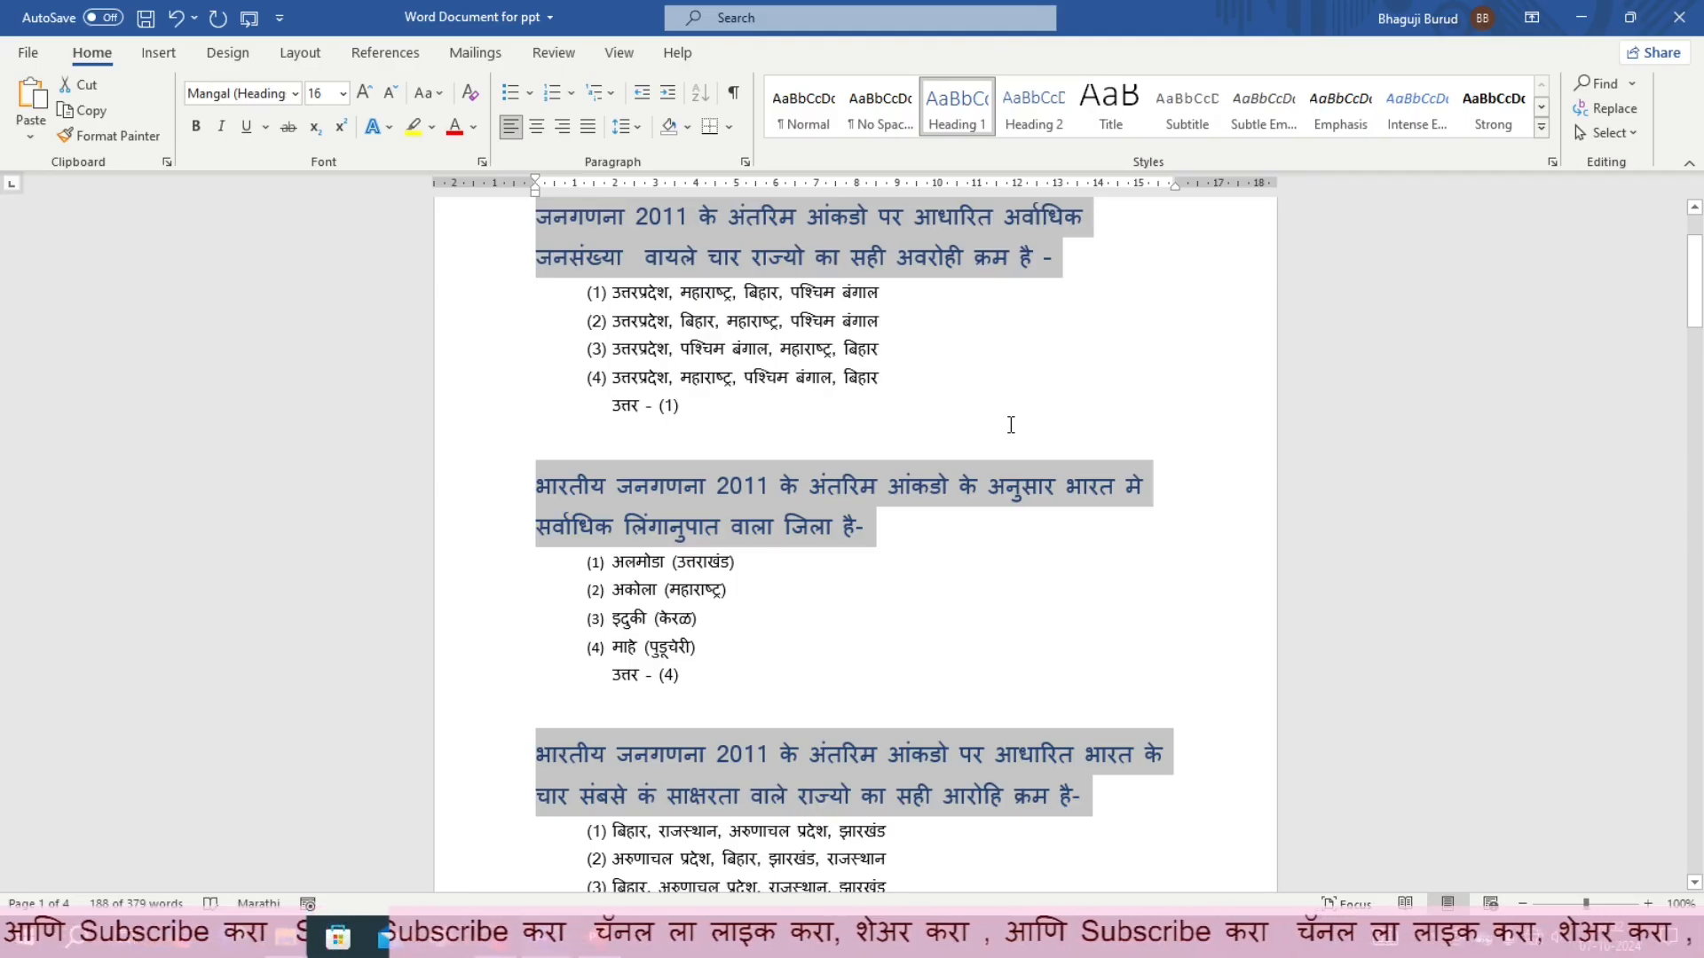
{"action": "scroll", "coordinate": [1011, 425], "scroll_direction": "up", "scroll_amount": 3}
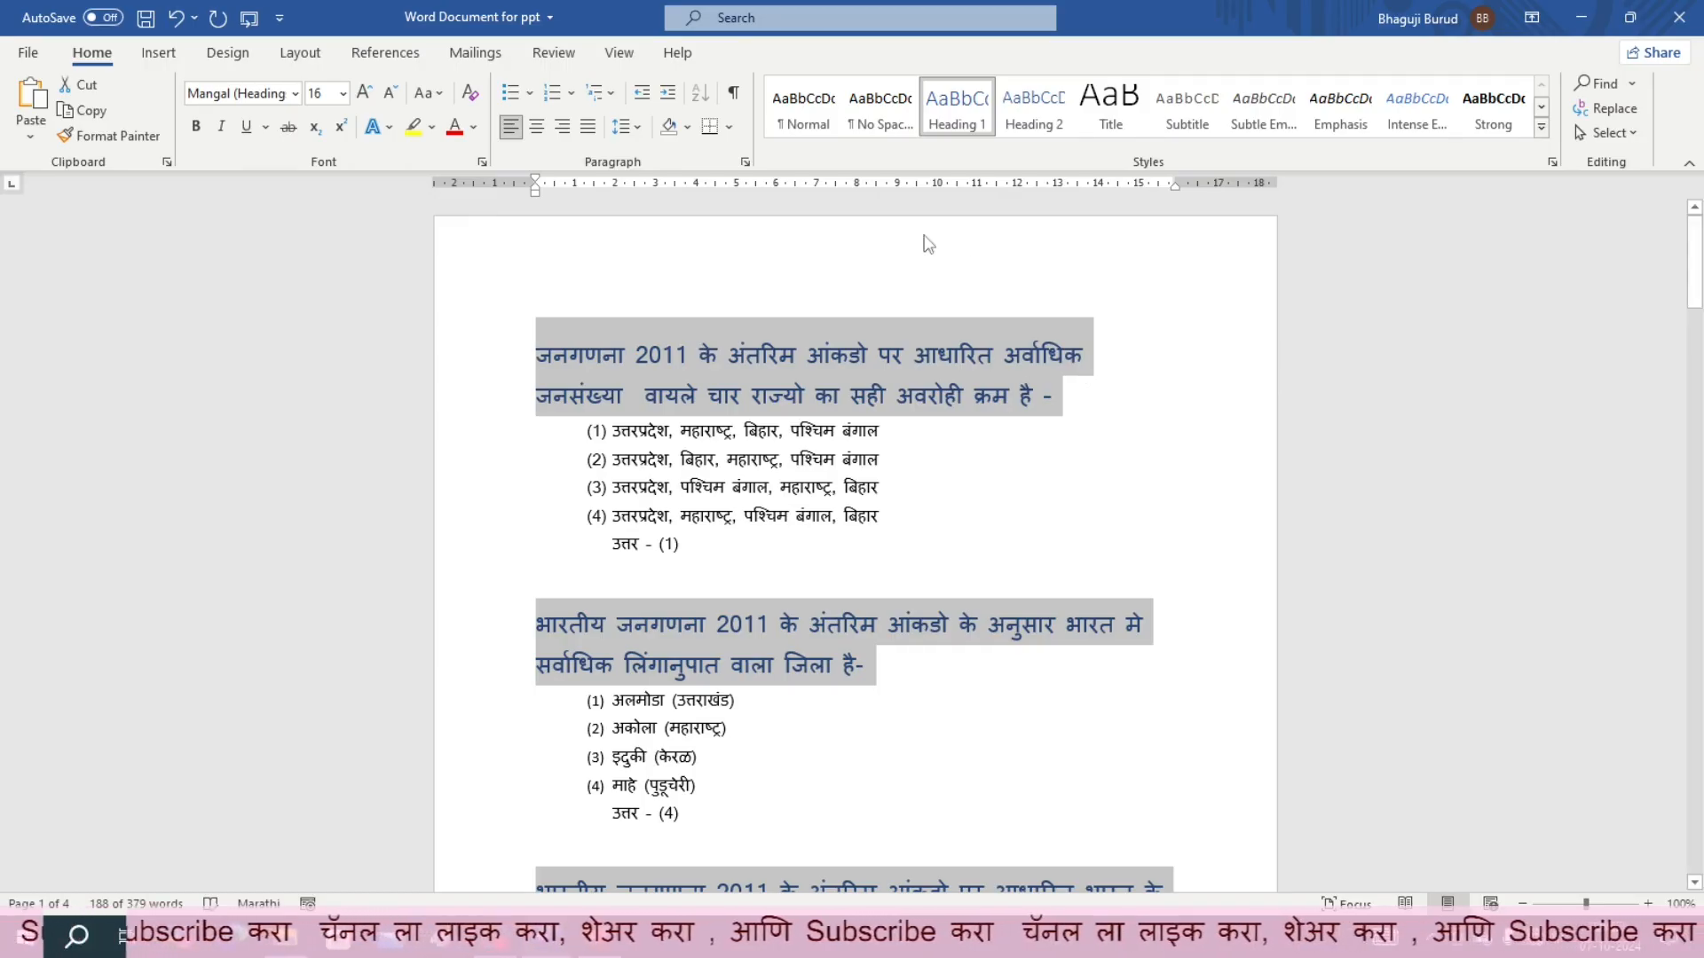
{"action": "left_click", "coordinate": [1178, 291]}
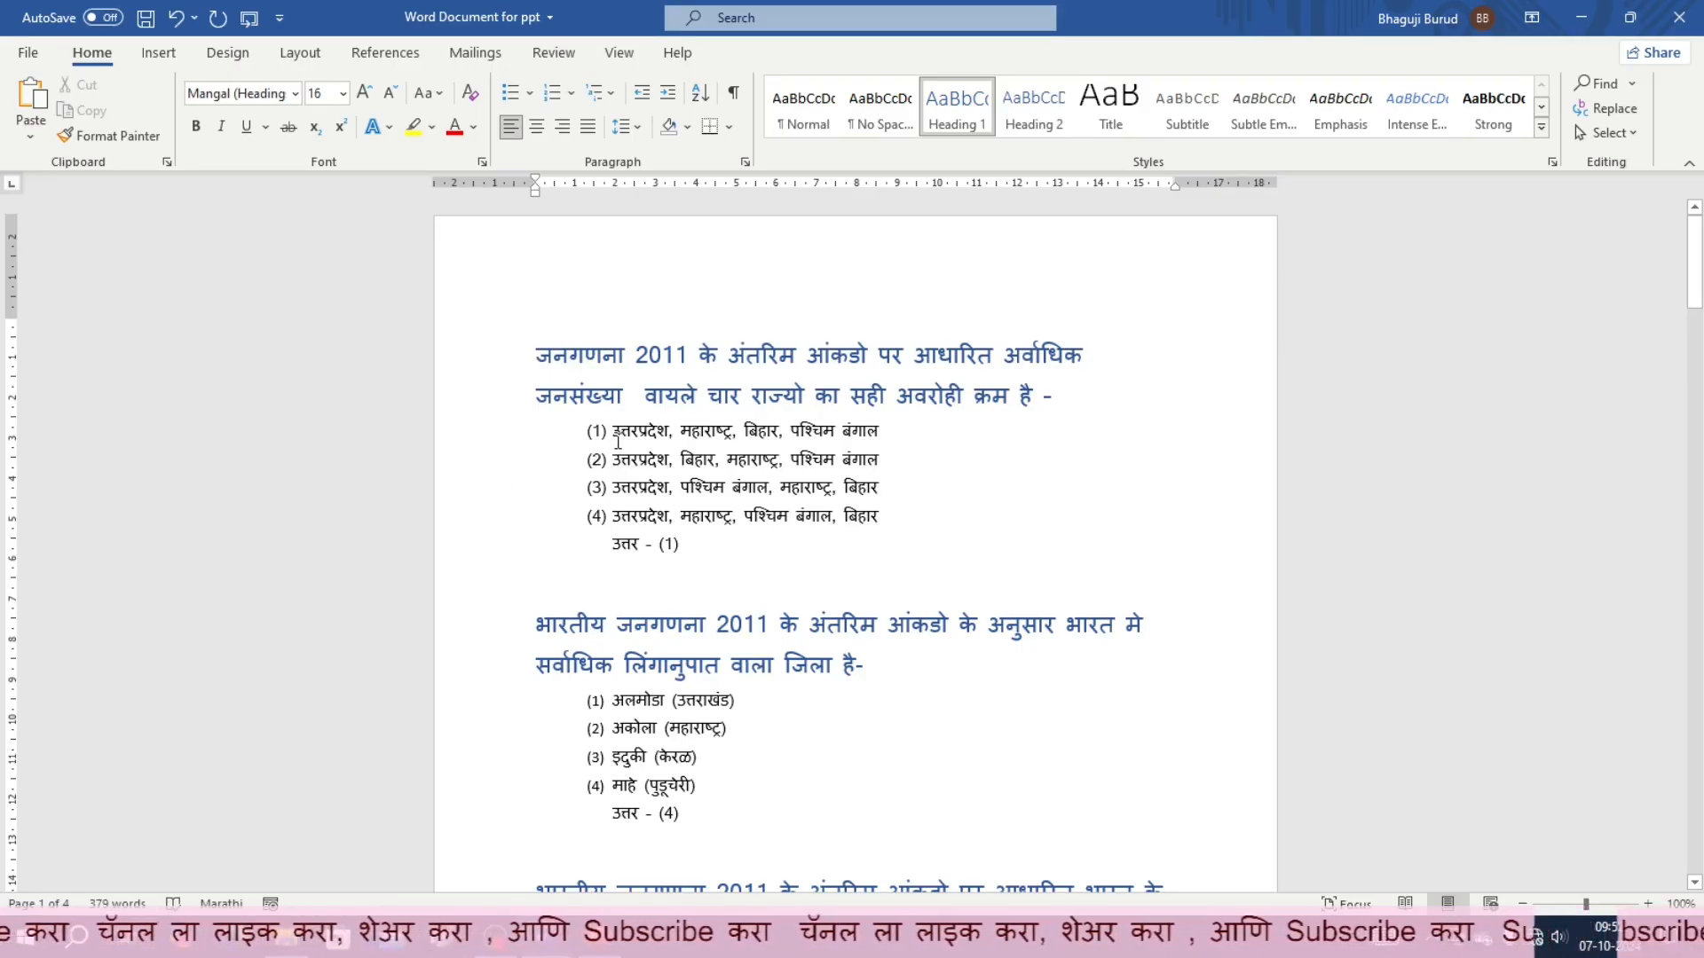
Select the first question's four answer options with all similarly formatted text and apply the Heading 2 style to them
{"action": "left_click_drag", "start_coordinate": [612, 432], "coordinate": [882, 516]}
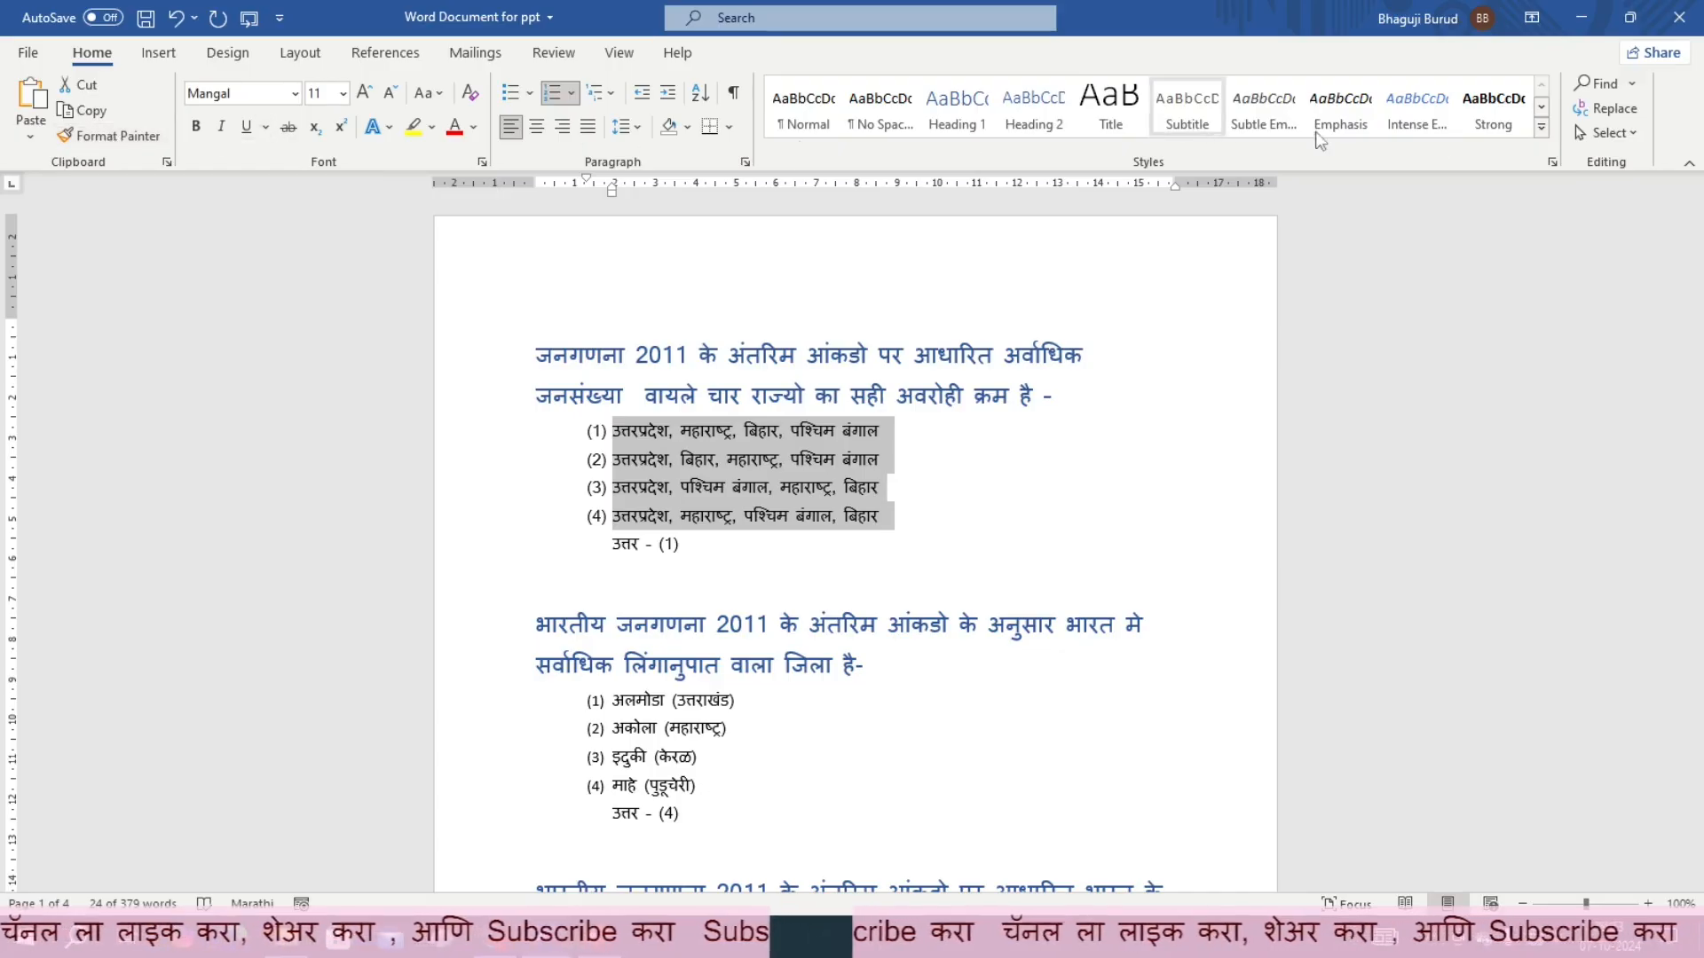
{"action": "left_click", "coordinate": [1636, 135]}
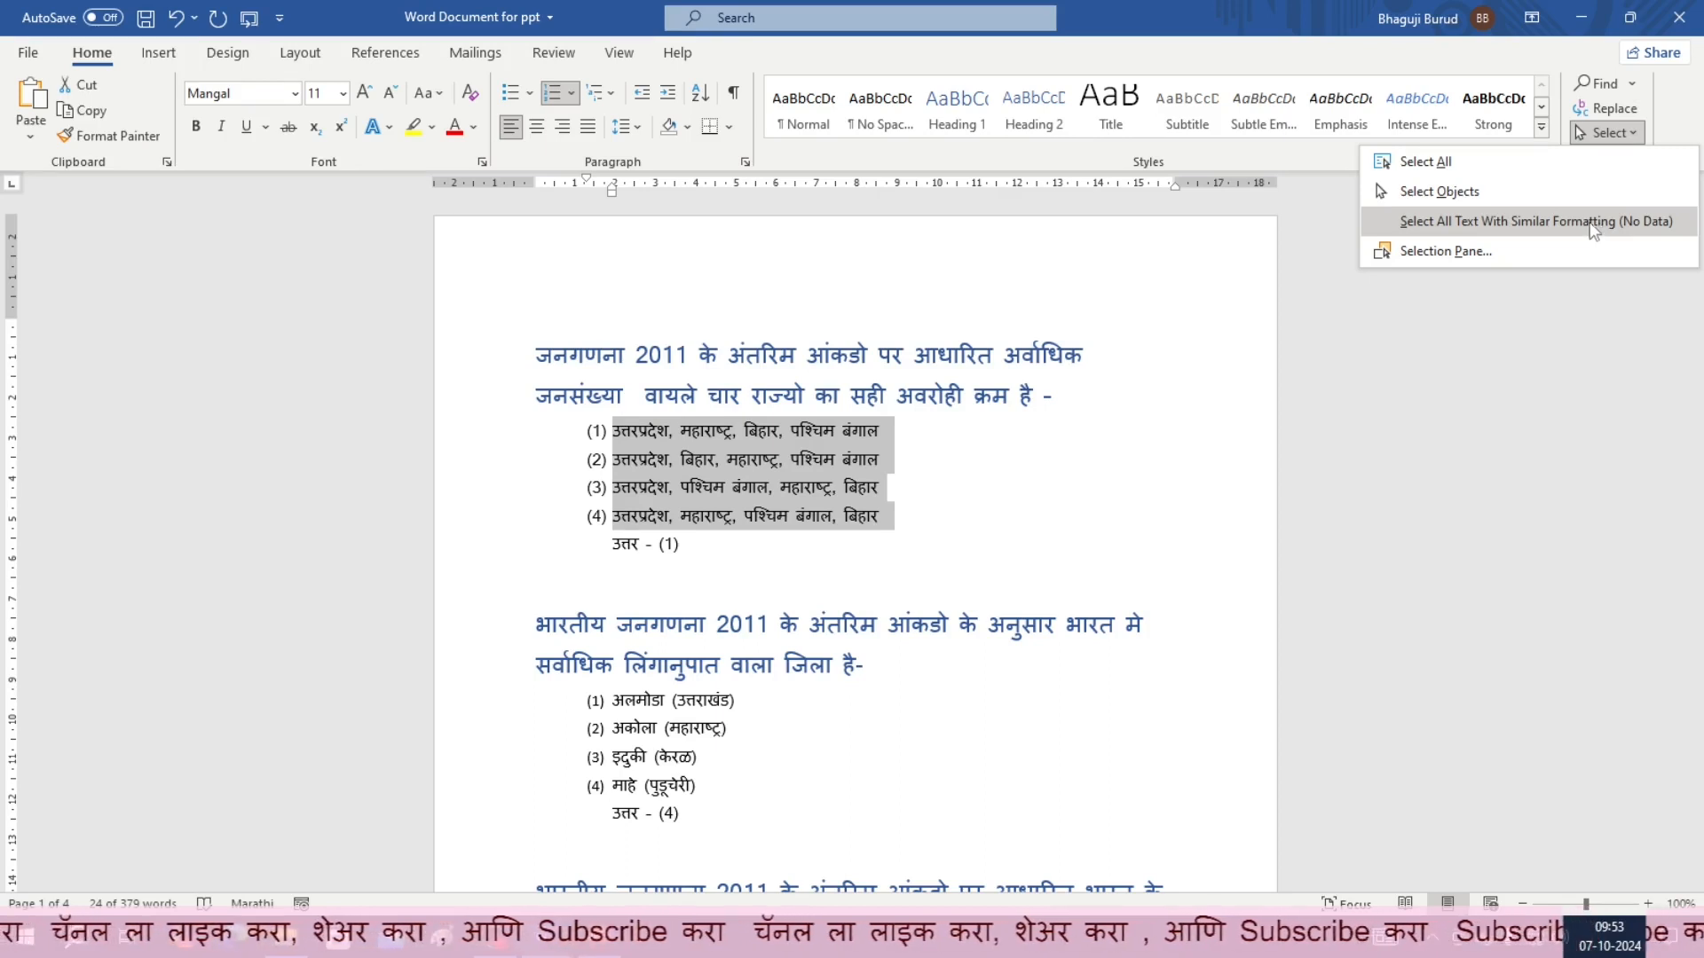
{"action": "left_click", "coordinate": [1546, 220]}
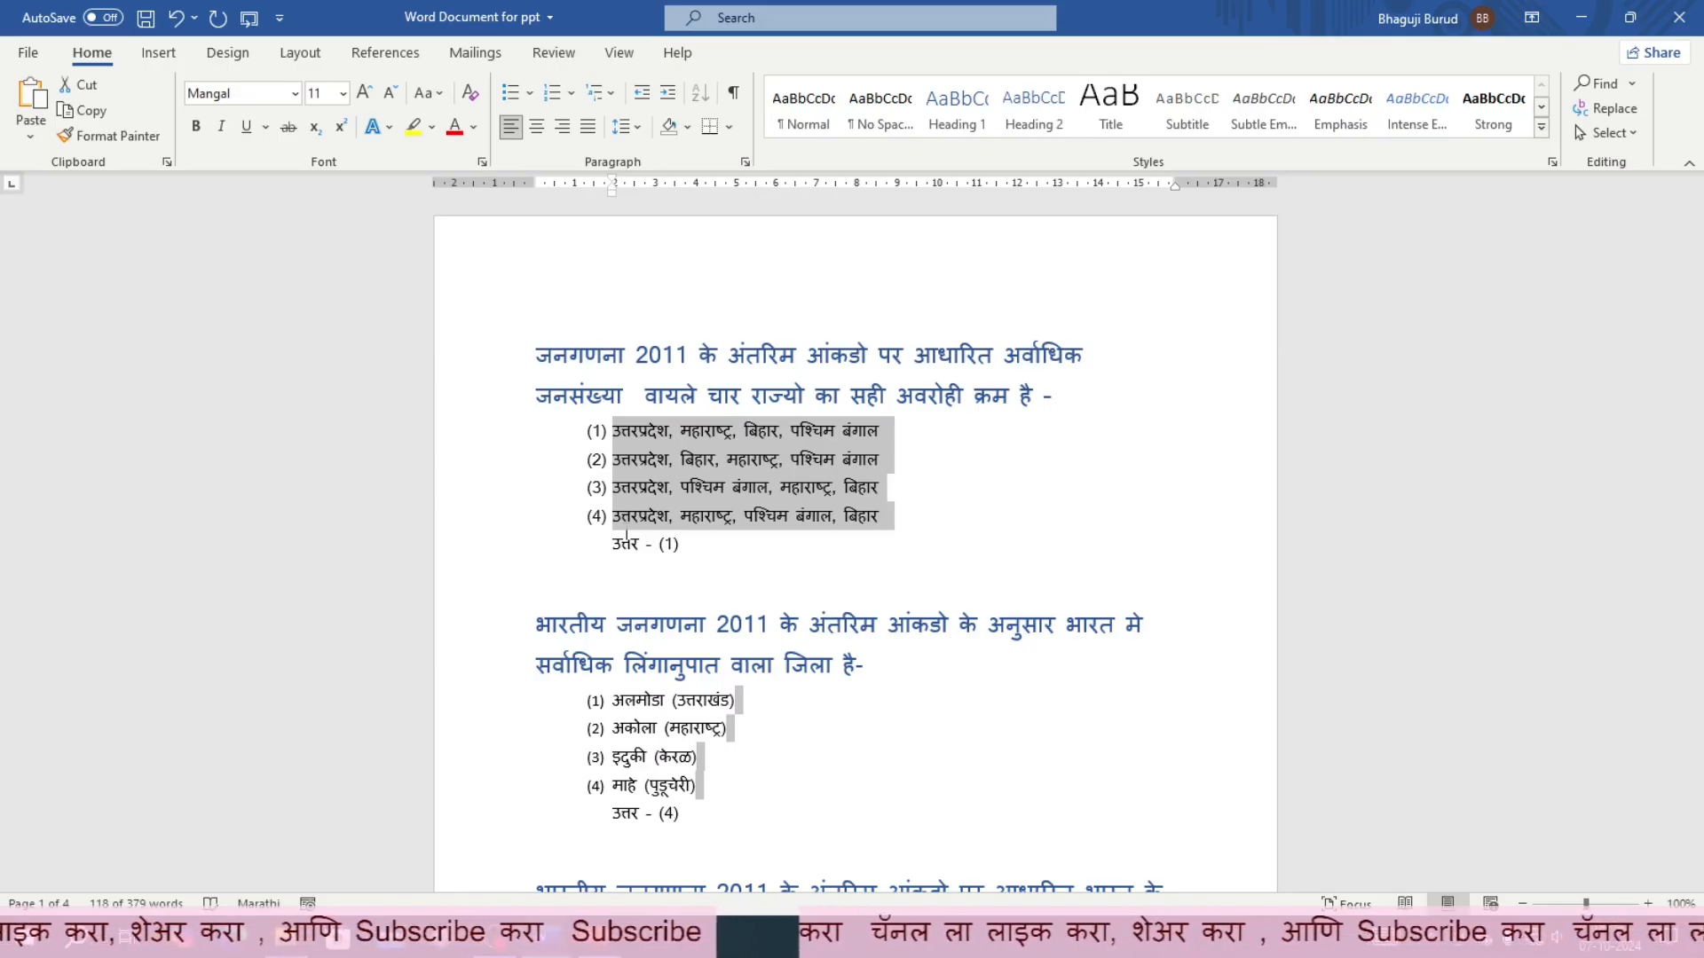
{"action": "scroll", "coordinate": [626, 536], "scroll_direction": "down", "scroll_amount": 20}
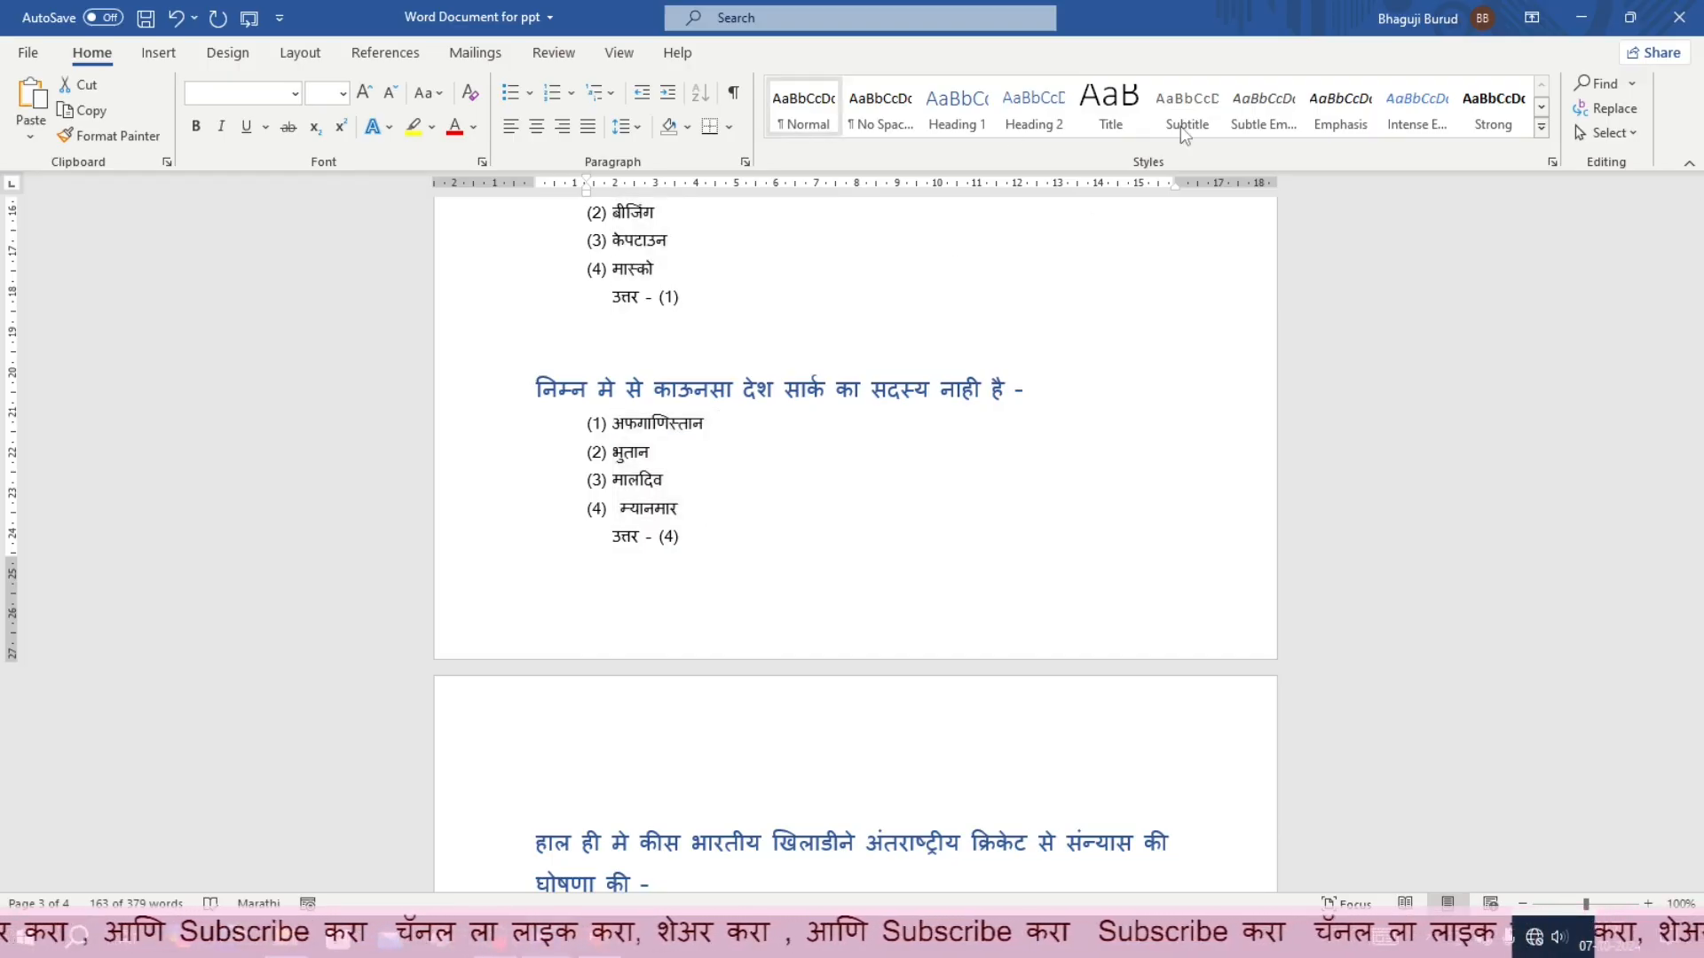
{"action": "left_click", "coordinate": [1041, 105]}
{"action": "scroll", "coordinate": [989, 498], "scroll_direction": "up", "scroll_amount": 6}
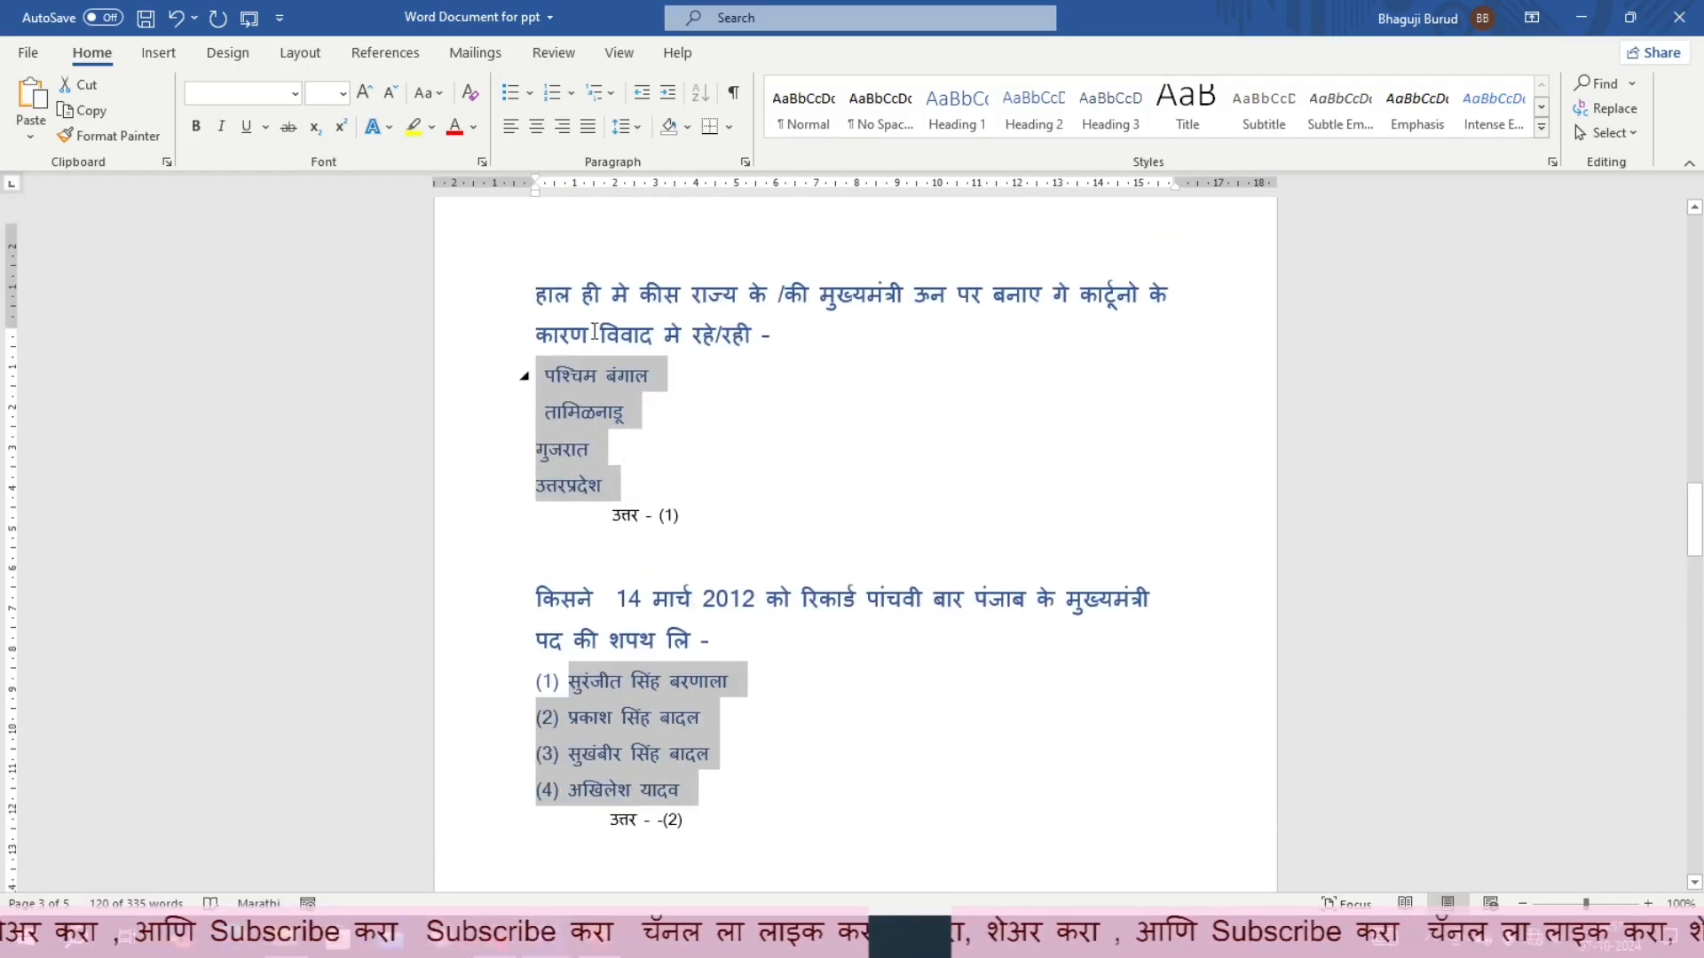
{"action": "scroll", "coordinate": [797, 430], "scroll_direction": "up", "scroll_amount": 18}
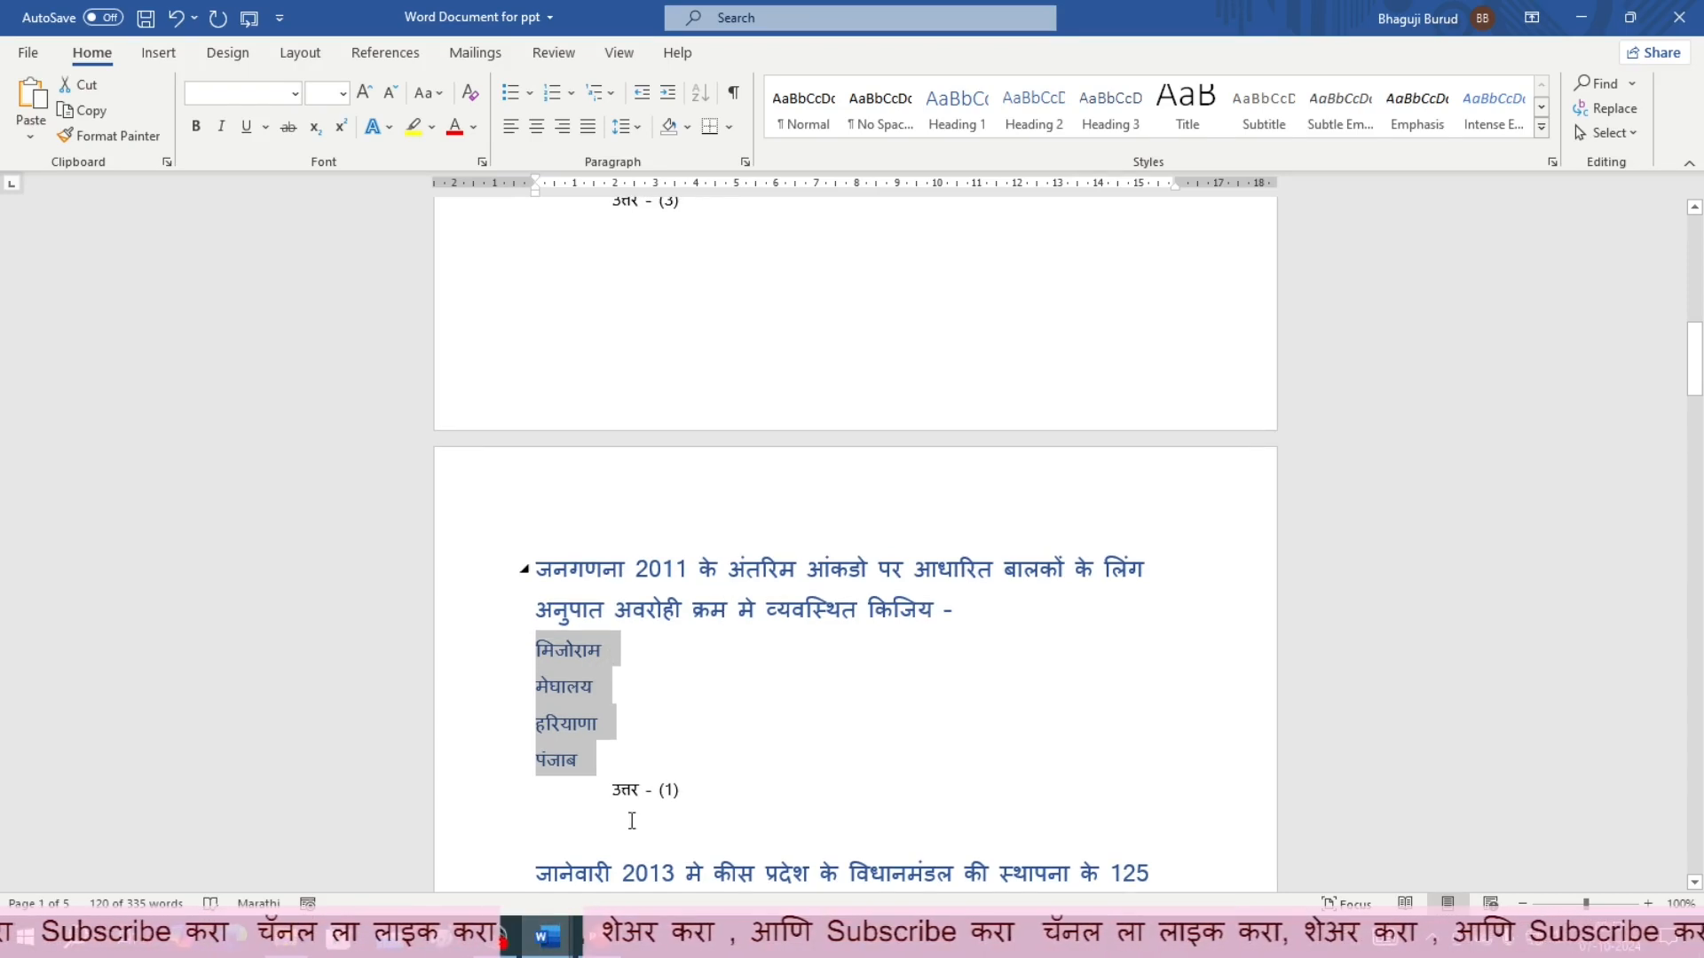
{"action": "scroll", "coordinate": [817, 360], "scroll_direction": "up", "scroll_amount": 1}
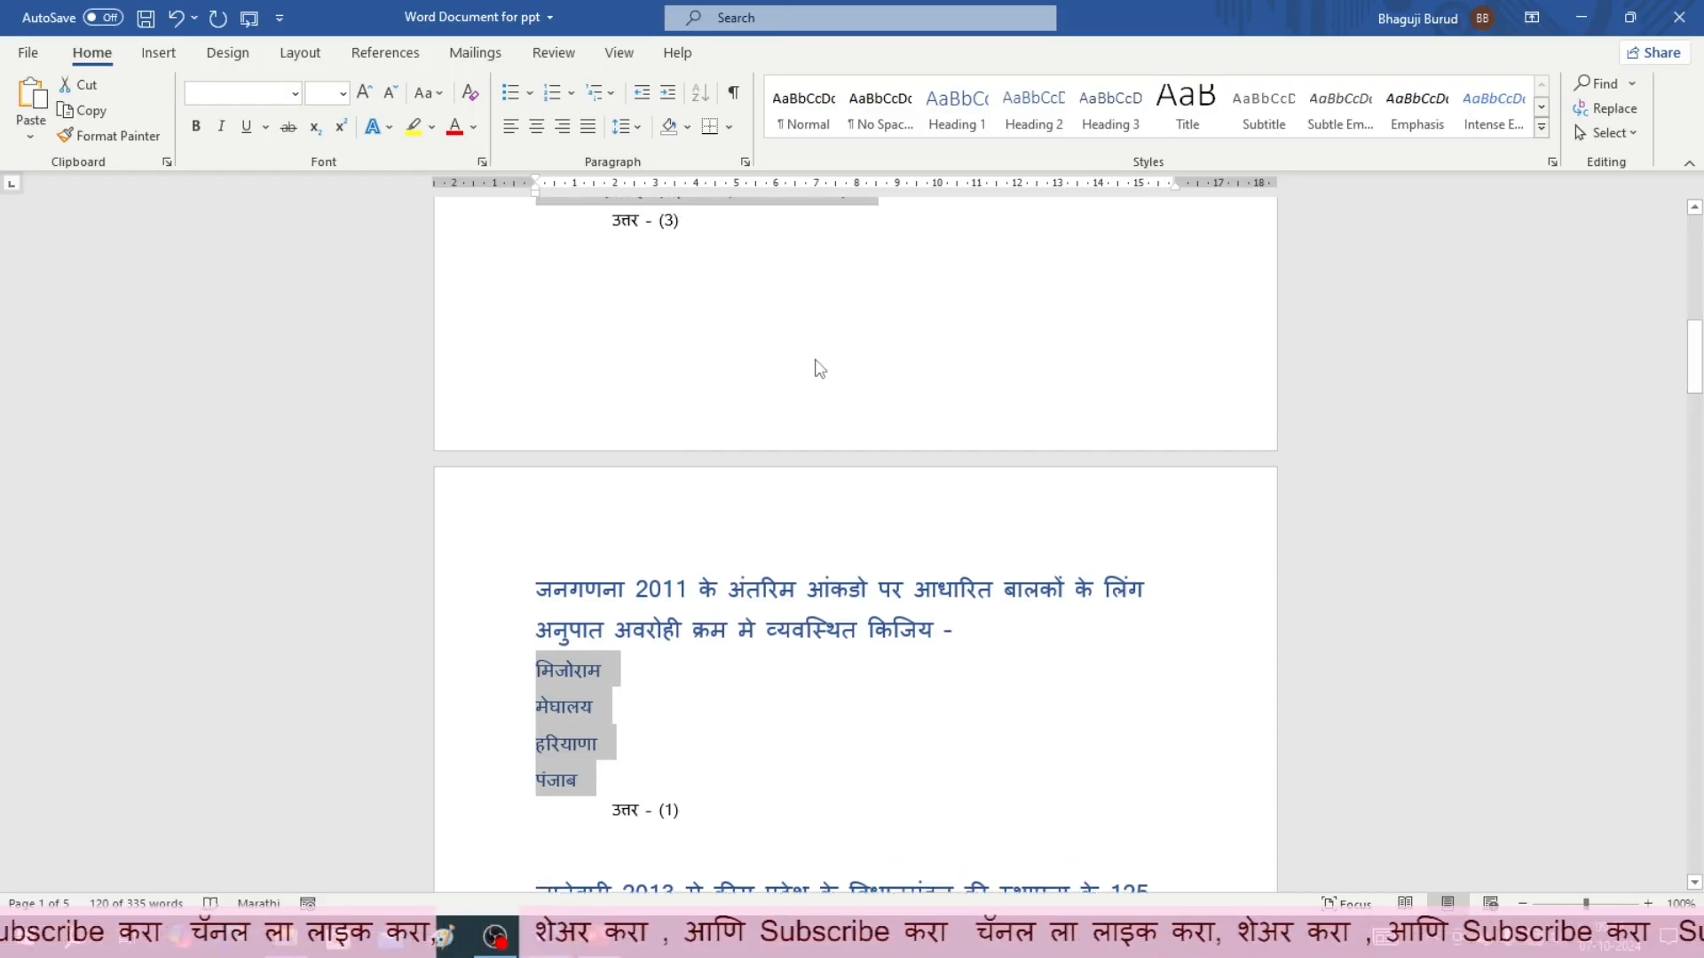
{"action": "scroll", "coordinate": [818, 359], "scroll_direction": "up", "scroll_amount": 10}
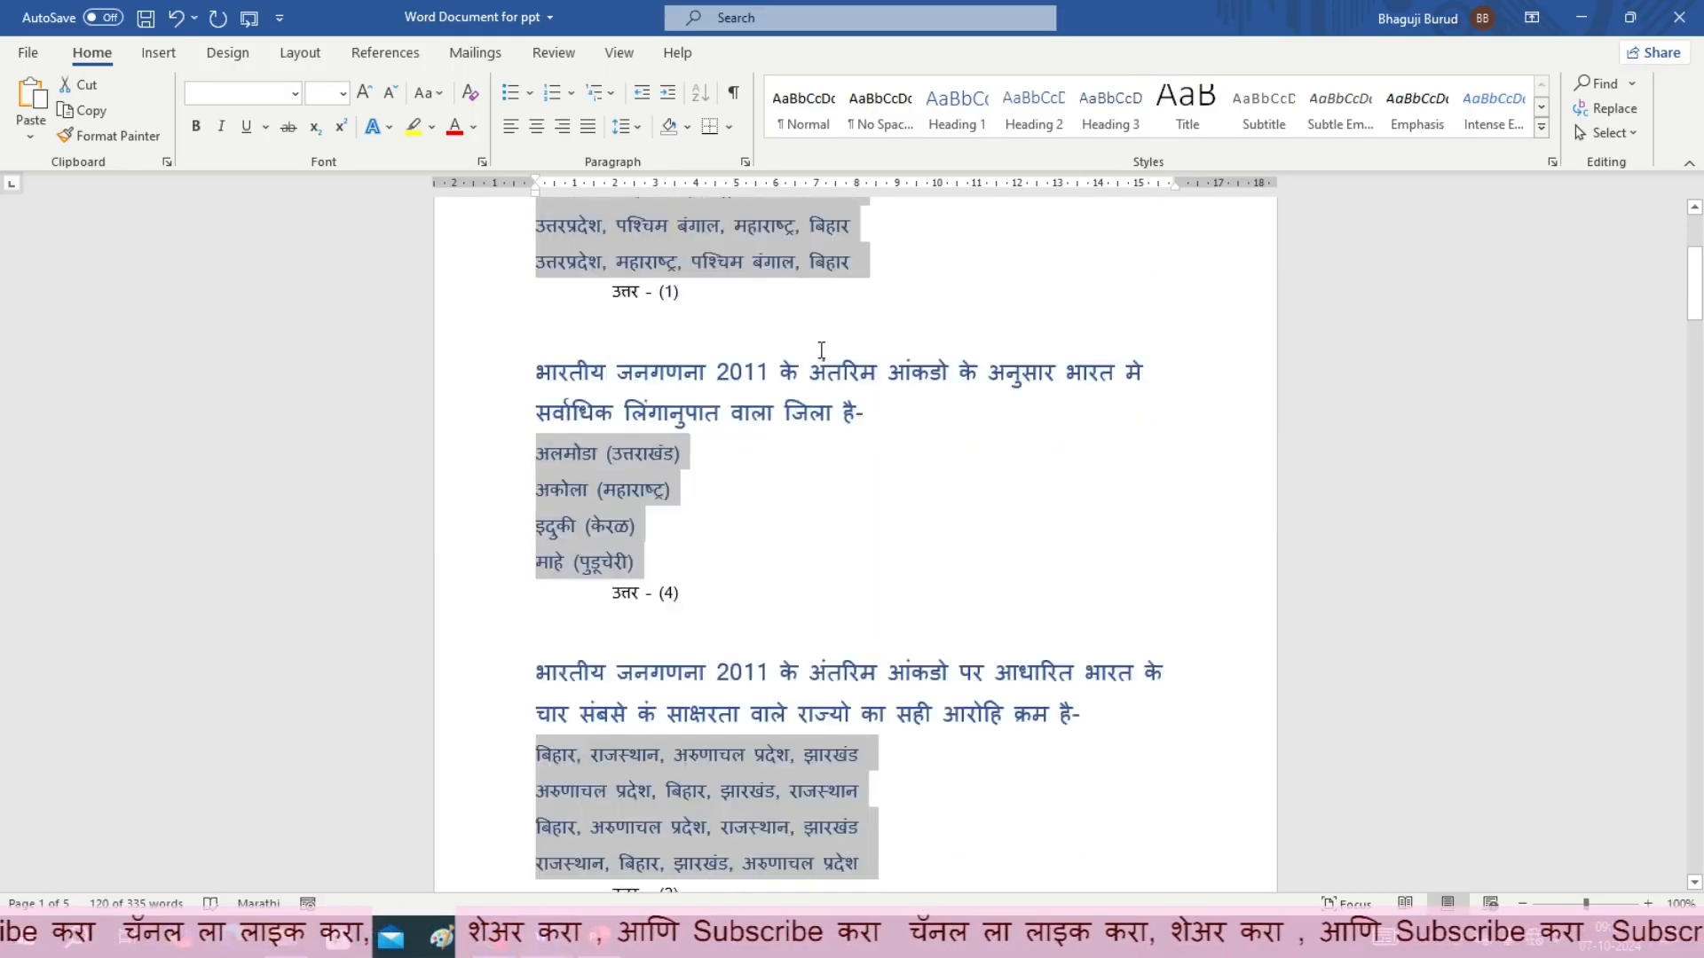
{"action": "scroll", "coordinate": [821, 351], "scroll_direction": "up", "scroll_amount": 3}
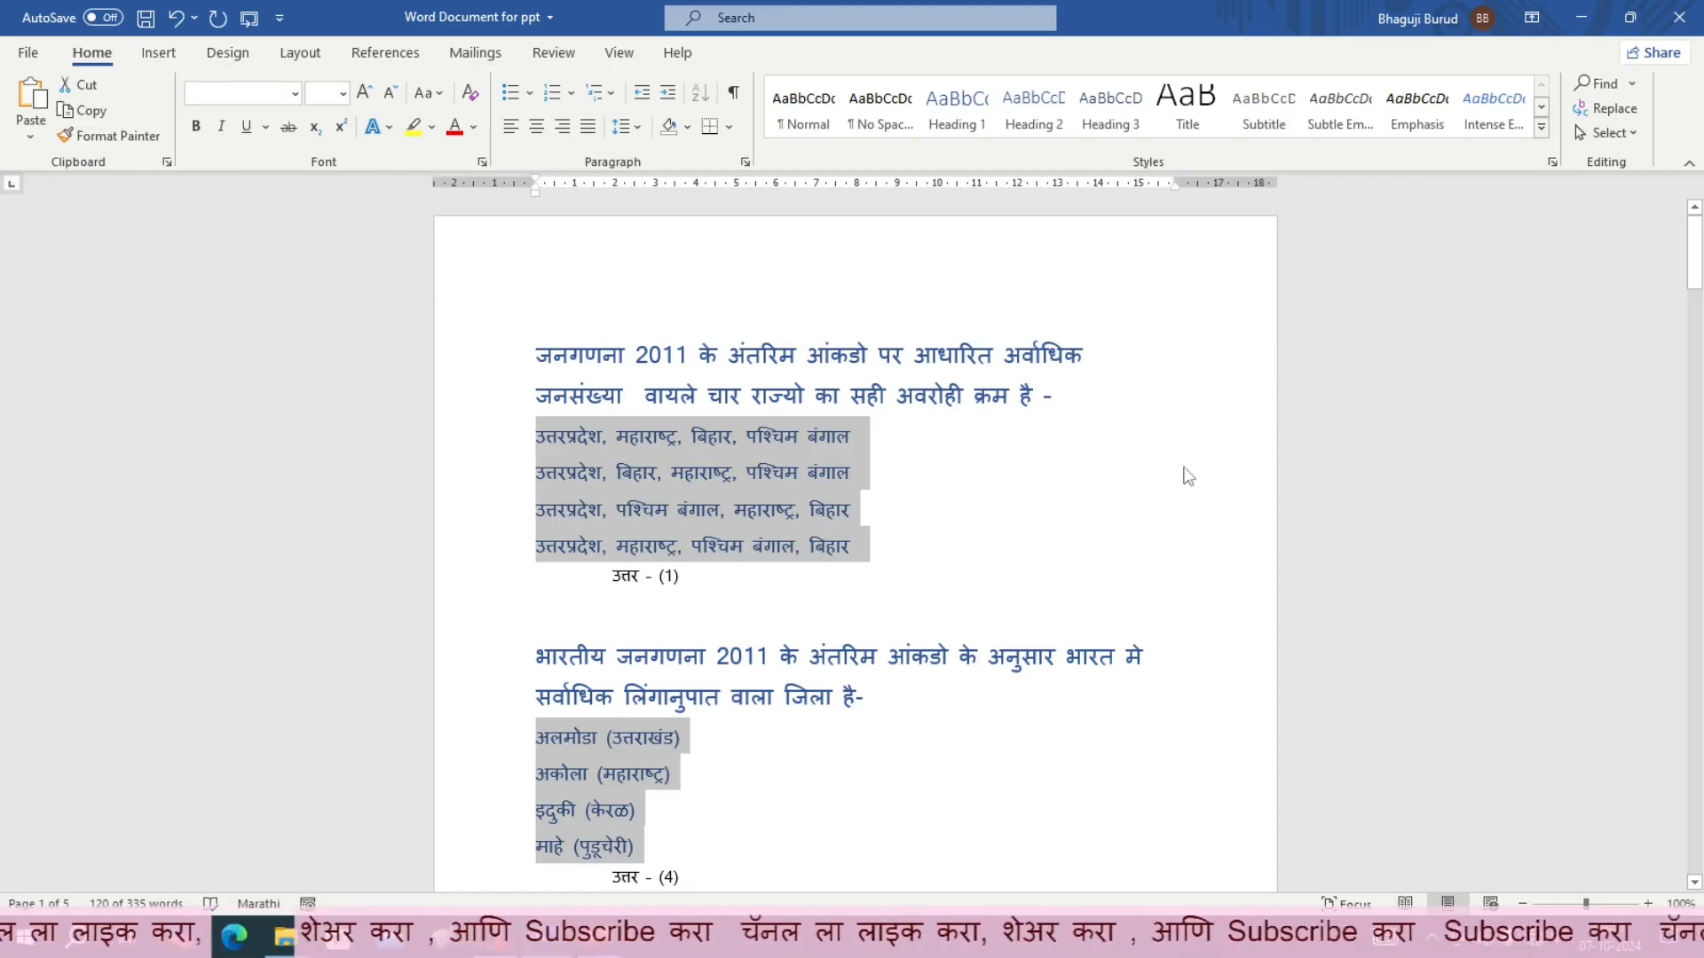
{"action": "left_click", "coordinate": [1283, 465]}
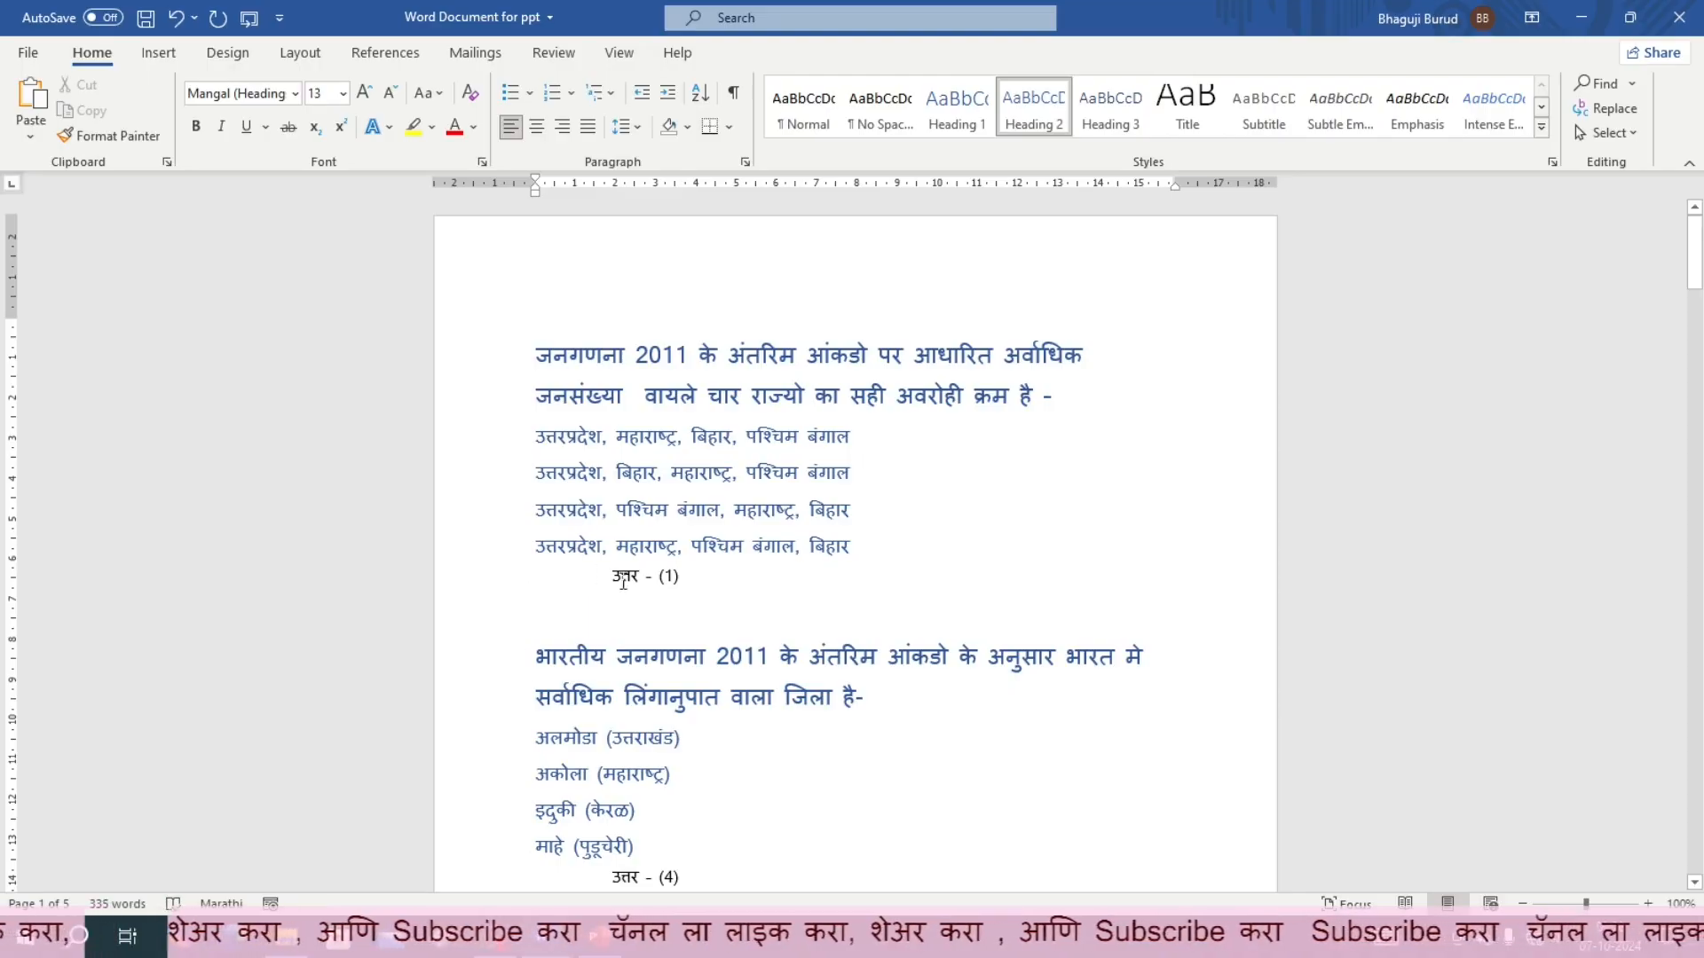
Select the first उत्तर line with all similarly formatted text and apply the Heading 3 style to these answer lines
{"action": "left_click_drag", "start_coordinate": [609, 577], "coordinate": [705, 582]}
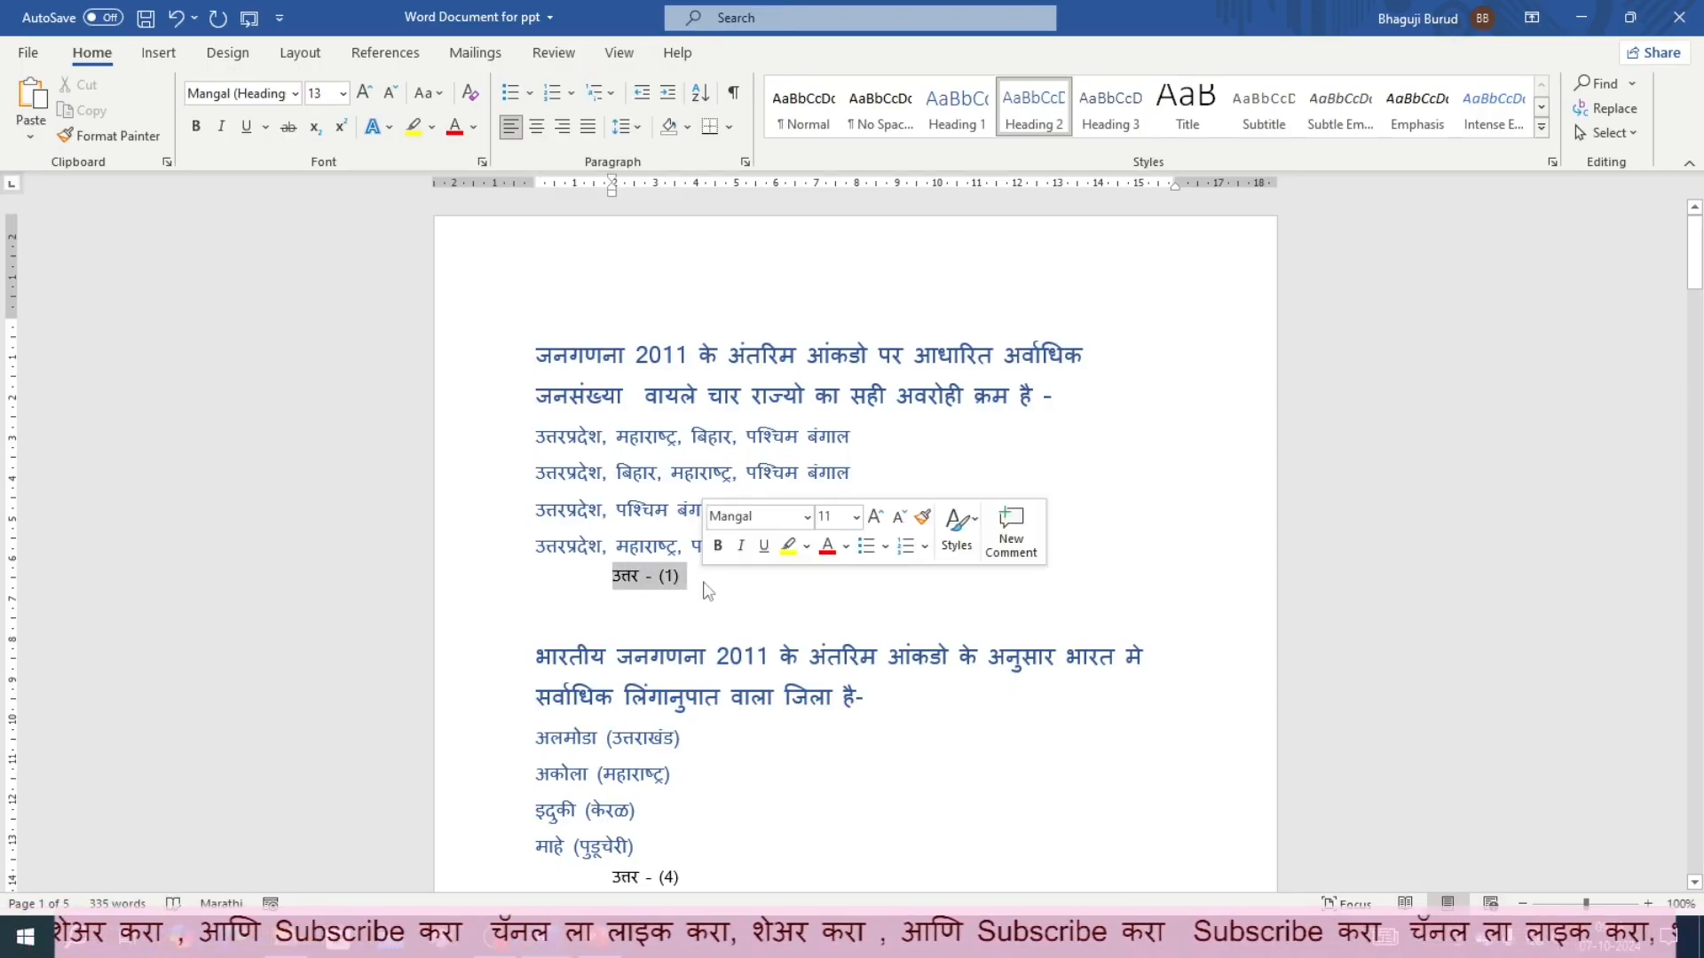
{"action": "left_click", "coordinate": [1635, 131]}
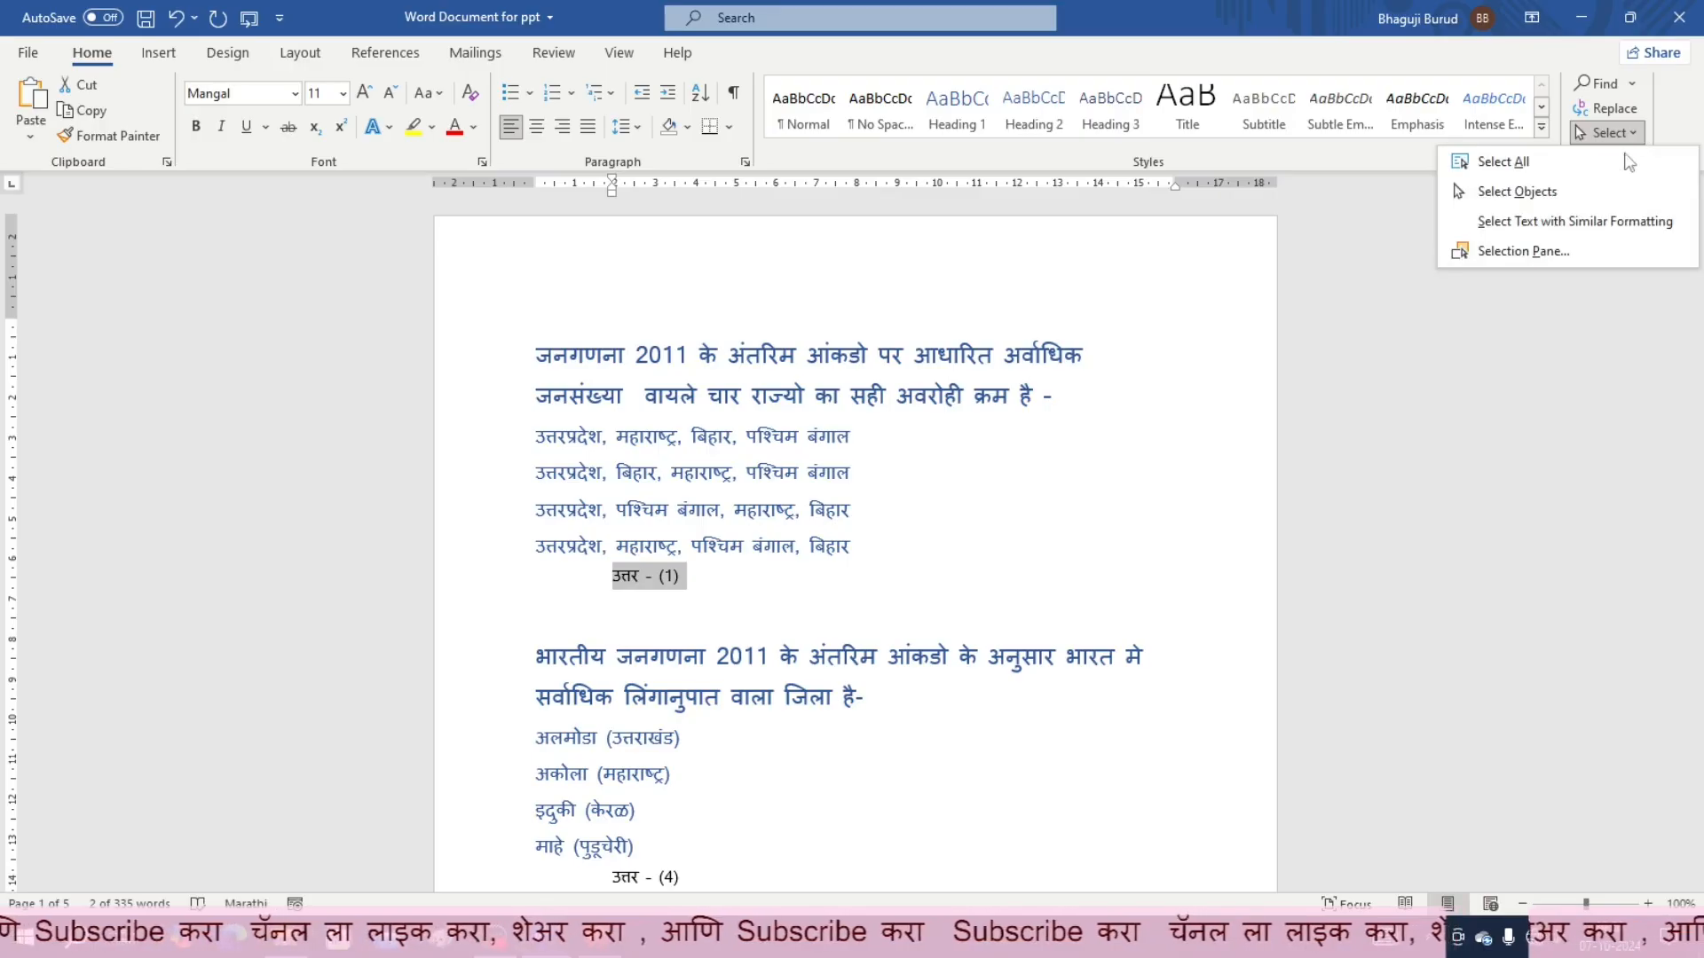
{"action": "left_click", "coordinate": [1565, 232]}
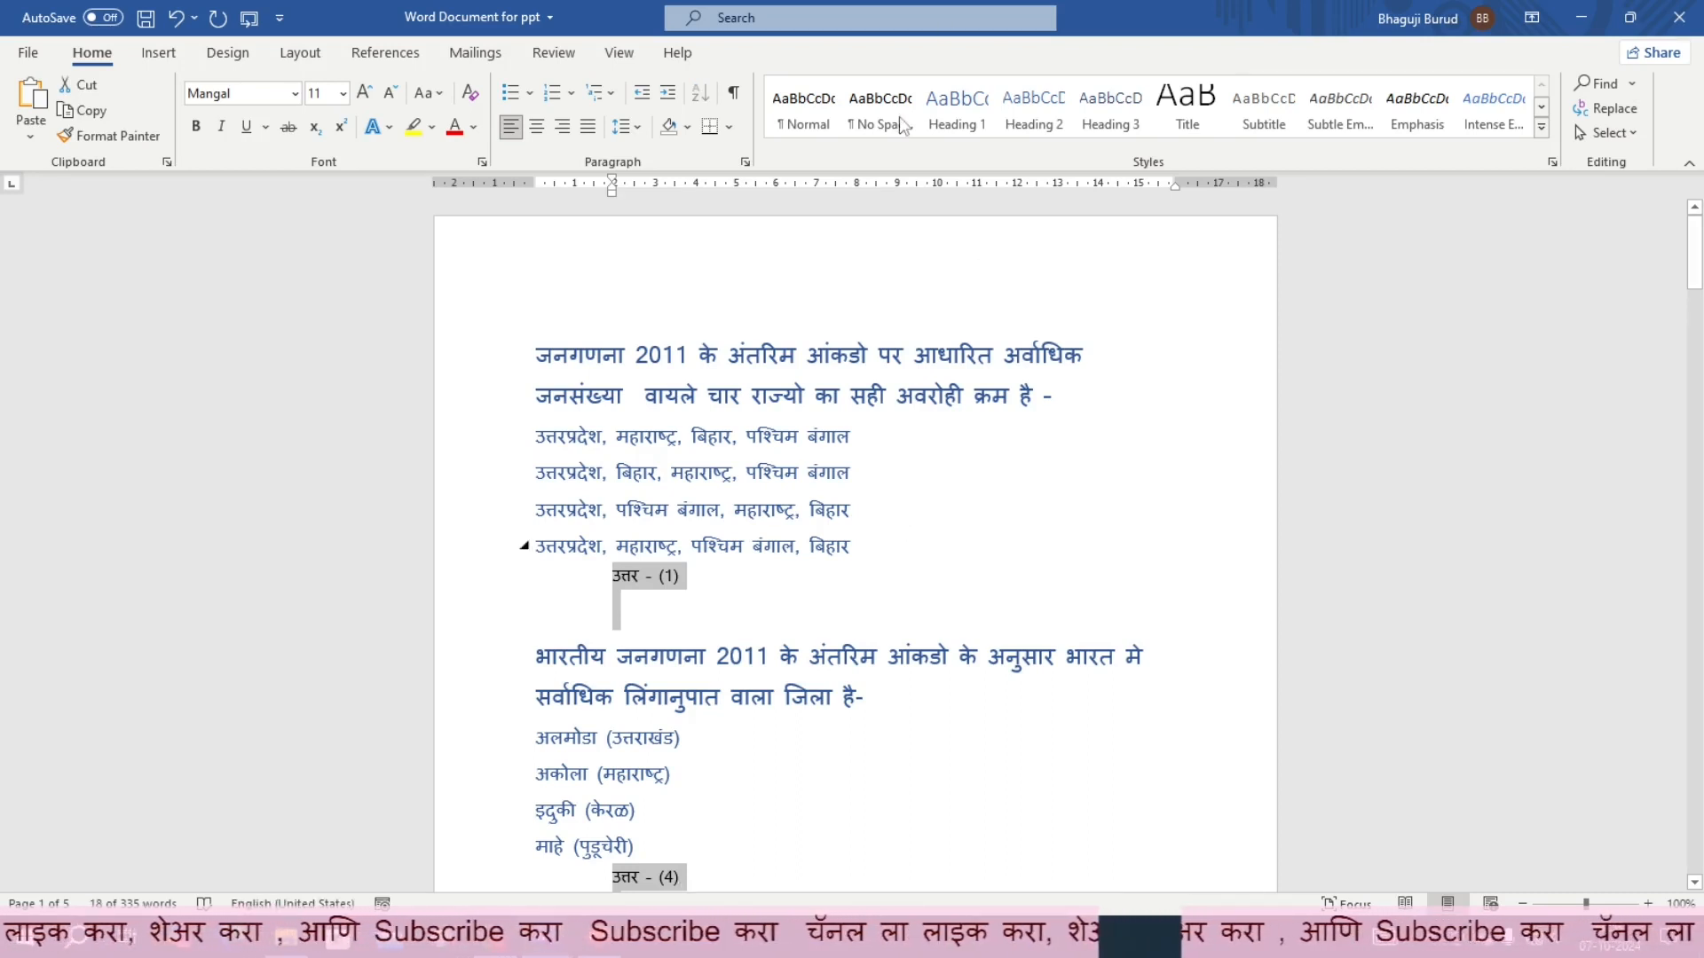
{"action": "left_click", "coordinate": [1113, 127]}
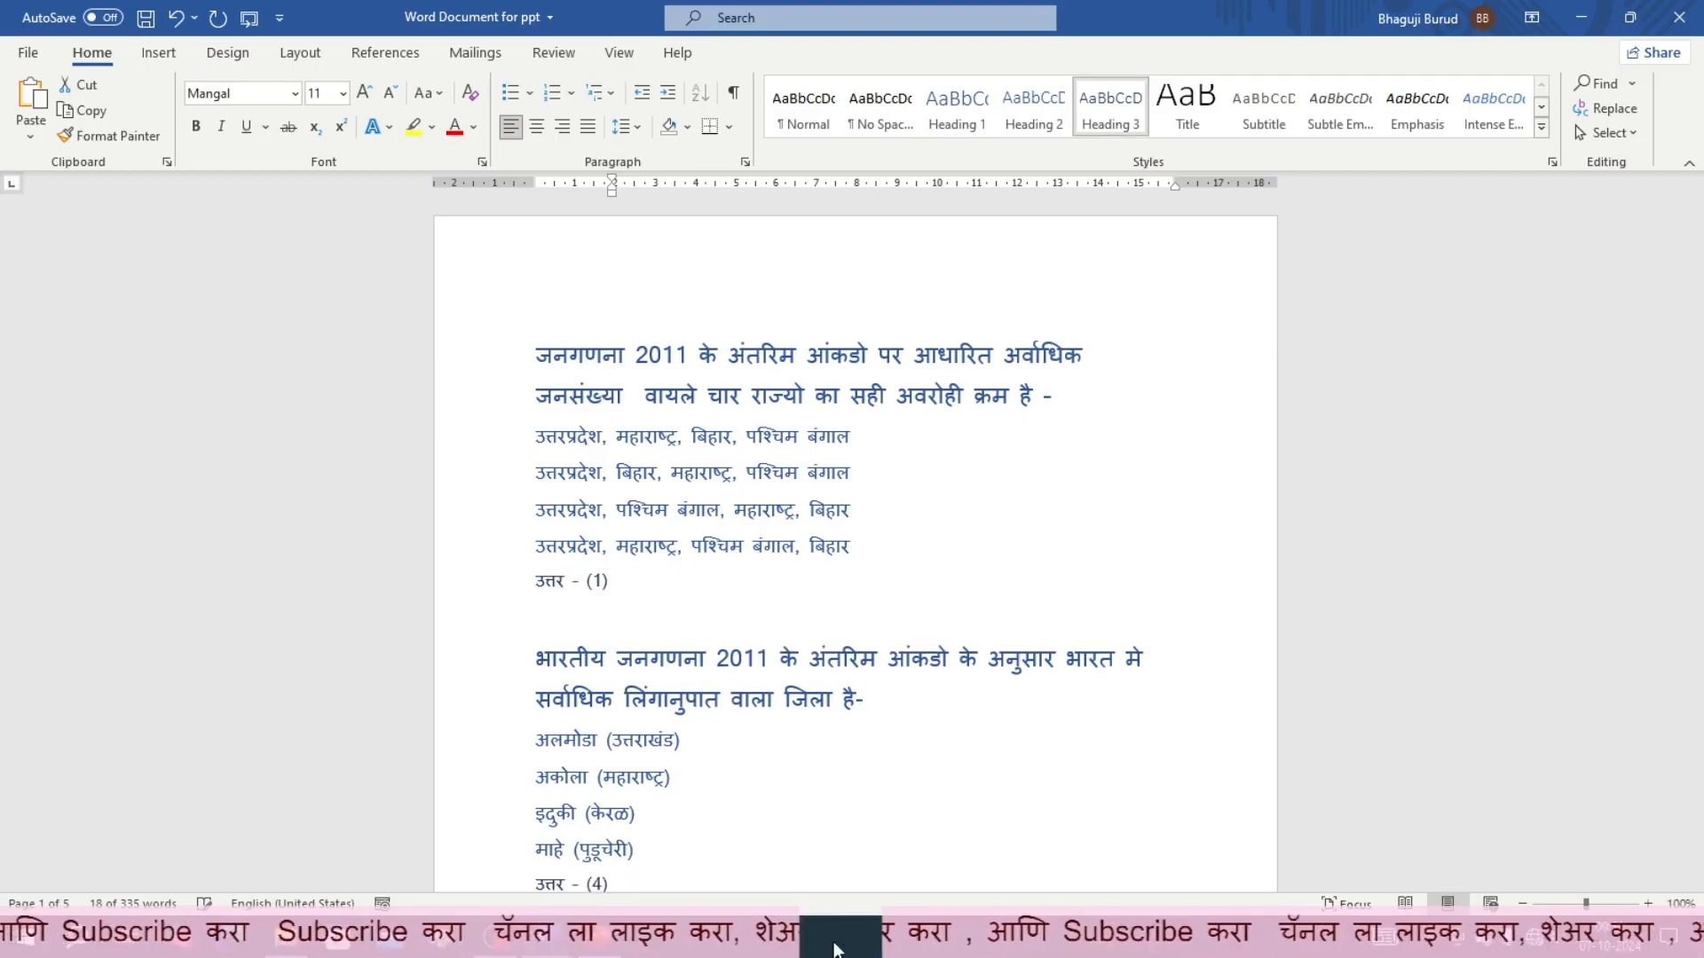
{"action": "scroll", "coordinate": [905, 605], "scroll_direction": "down", "scroll_amount": 7}
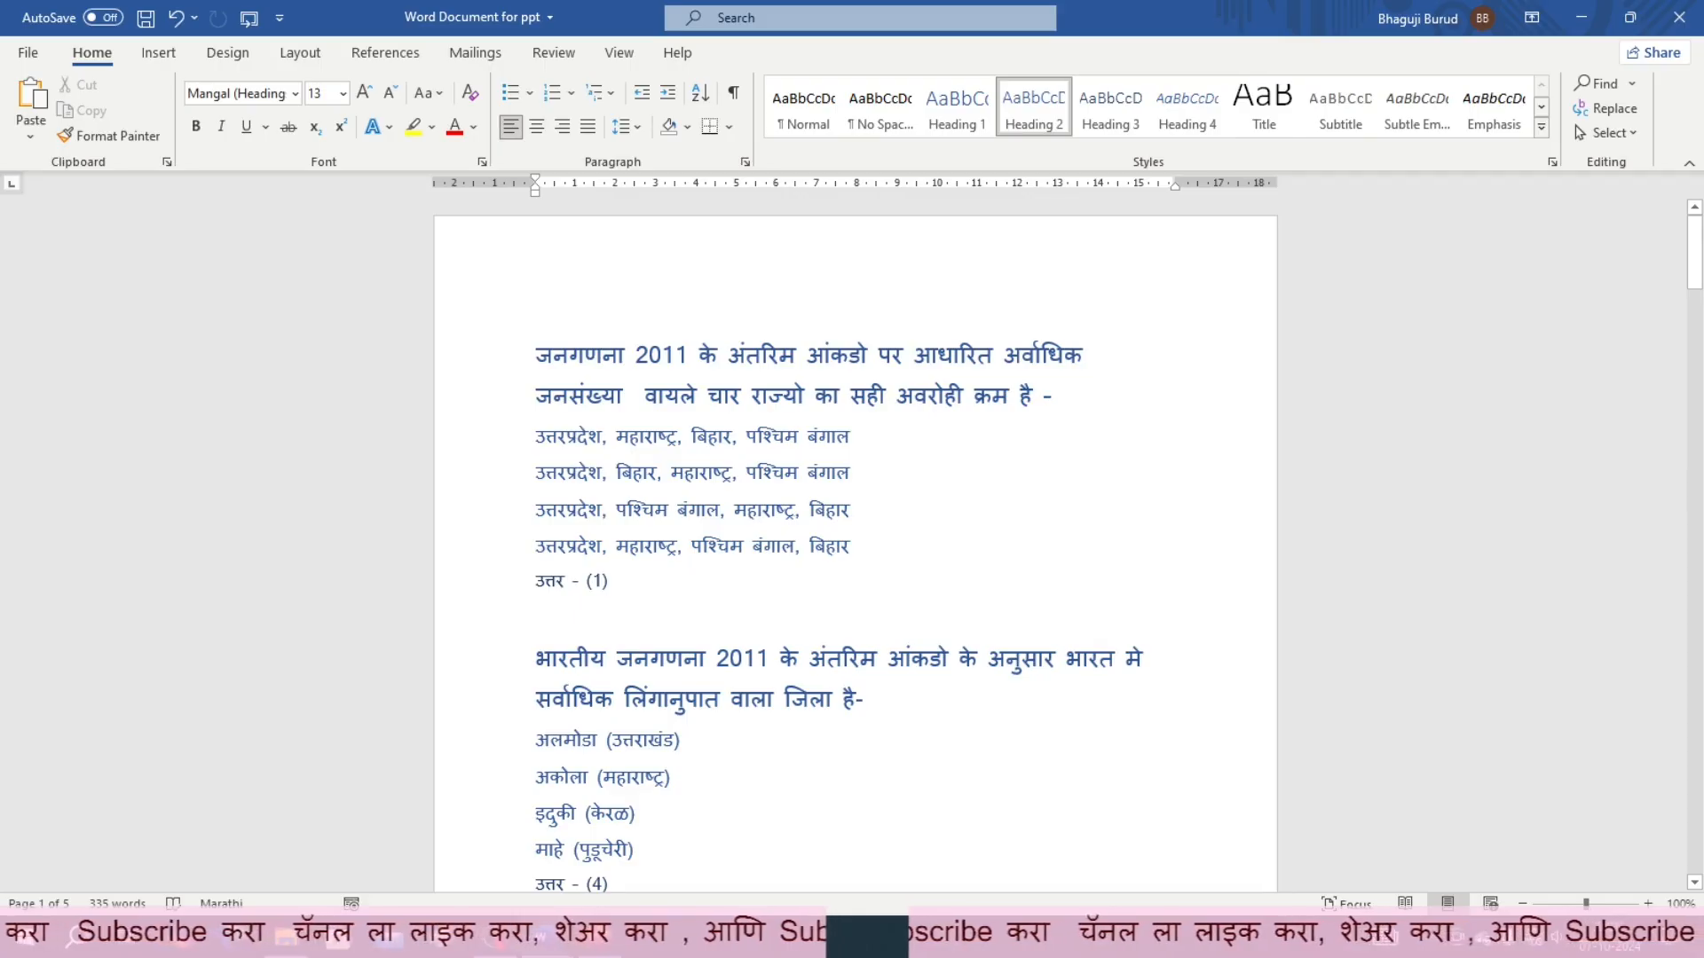
Set the font of the whole document to Mangal (Body)
{"action": "key", "text": "ctrl+a"}
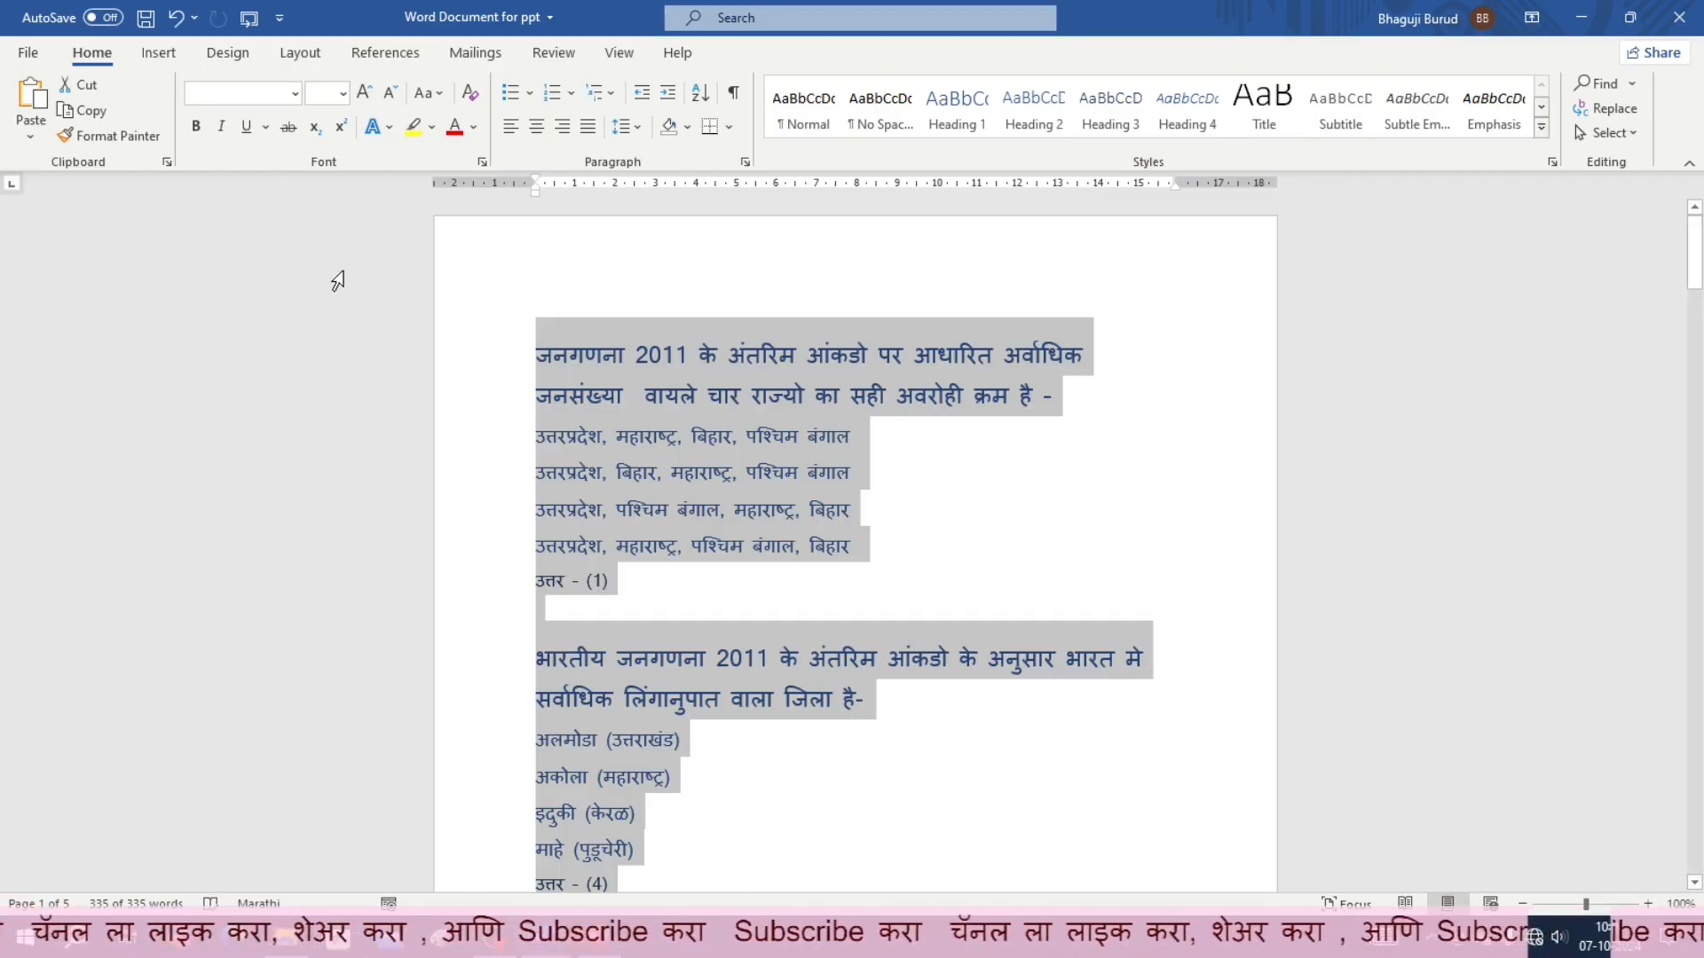
{"action": "left_click", "coordinate": [295, 94]}
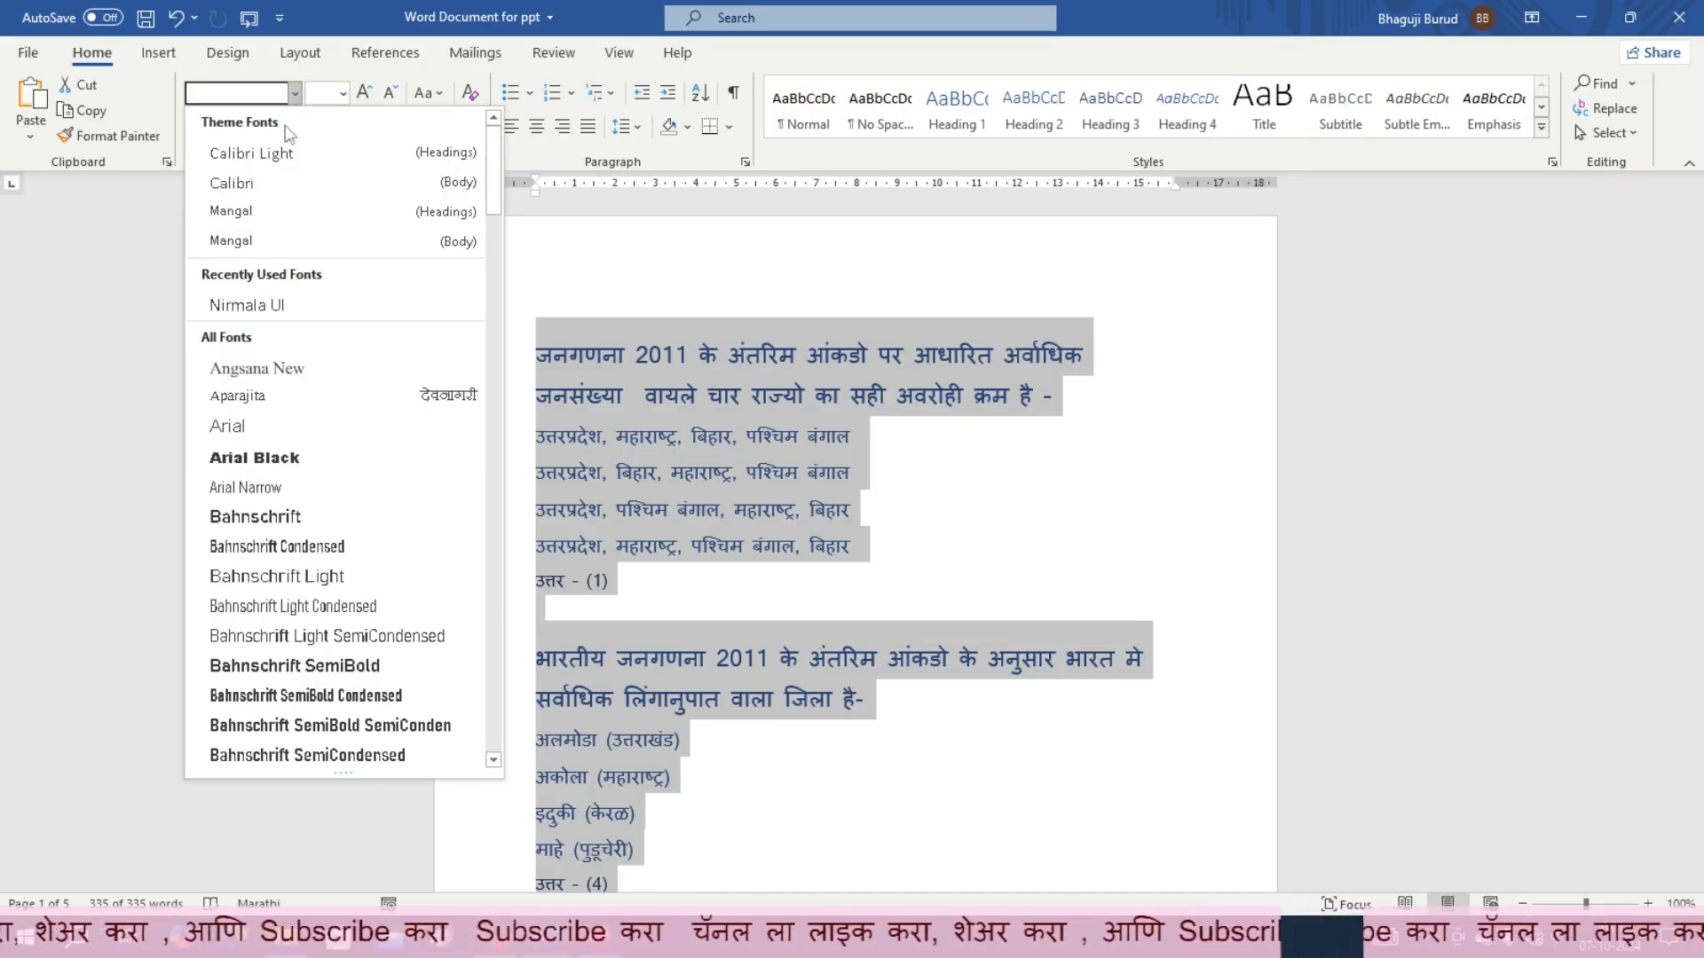
{"action": "left_click", "coordinate": [238, 240]}
Set the font color of the whole document's text to Automatic
{"action": "key", "text": "ctrl+a"}
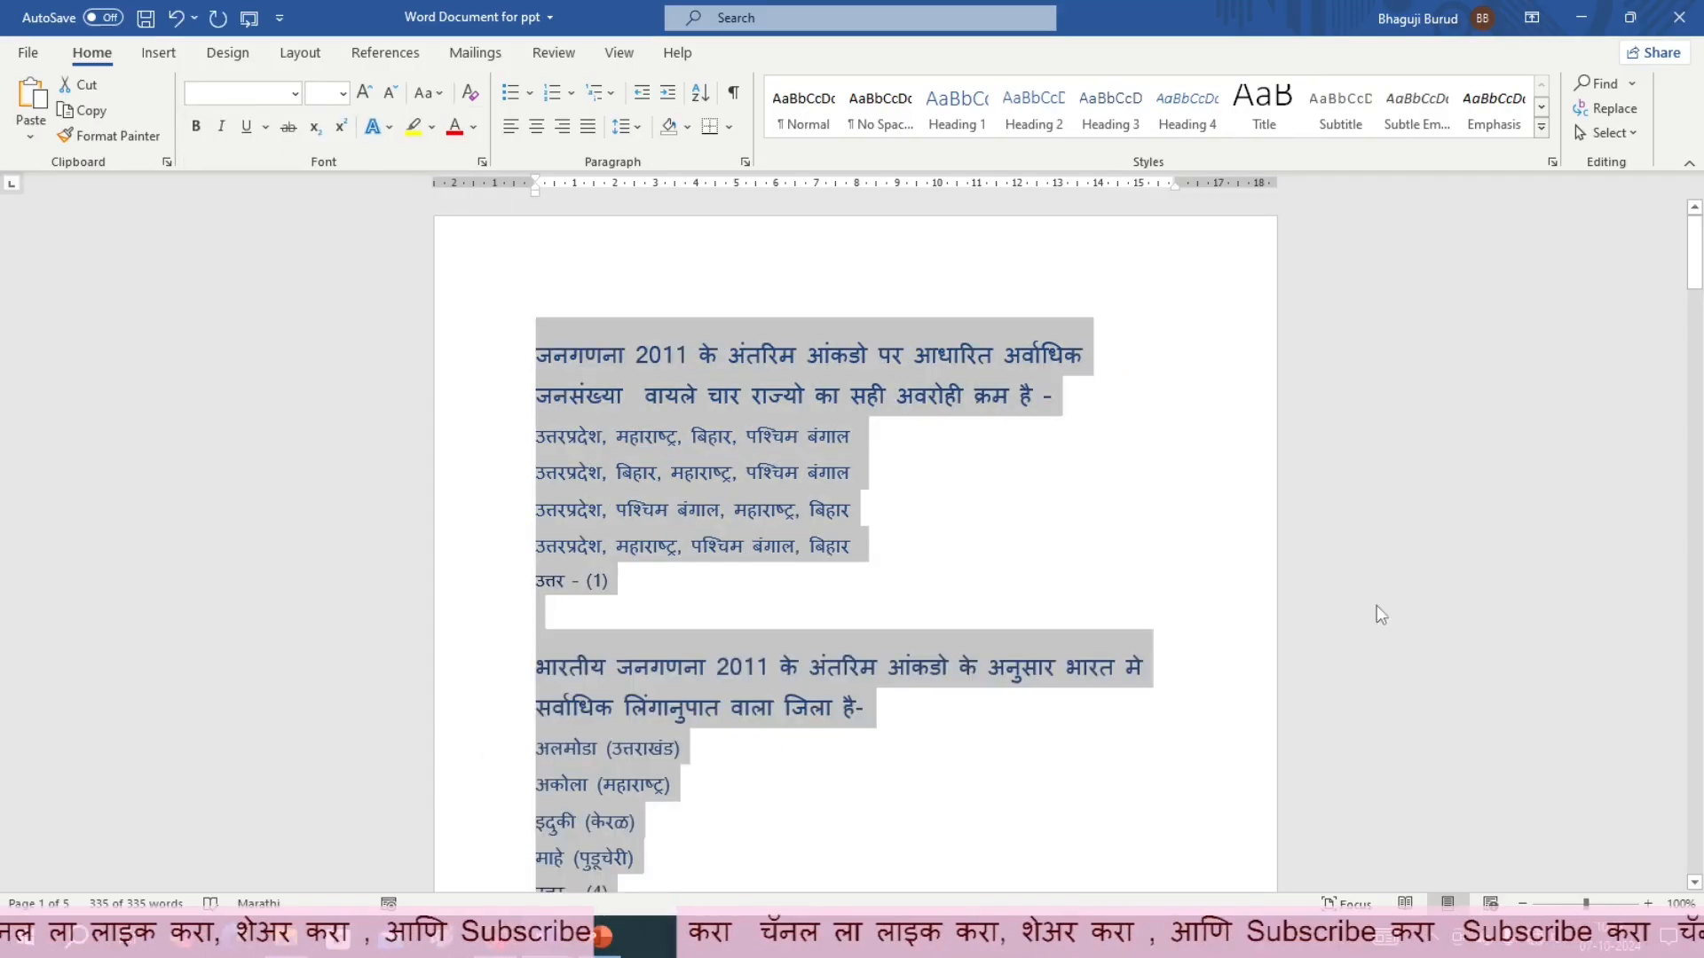
{"action": "left_click", "coordinate": [473, 128]}
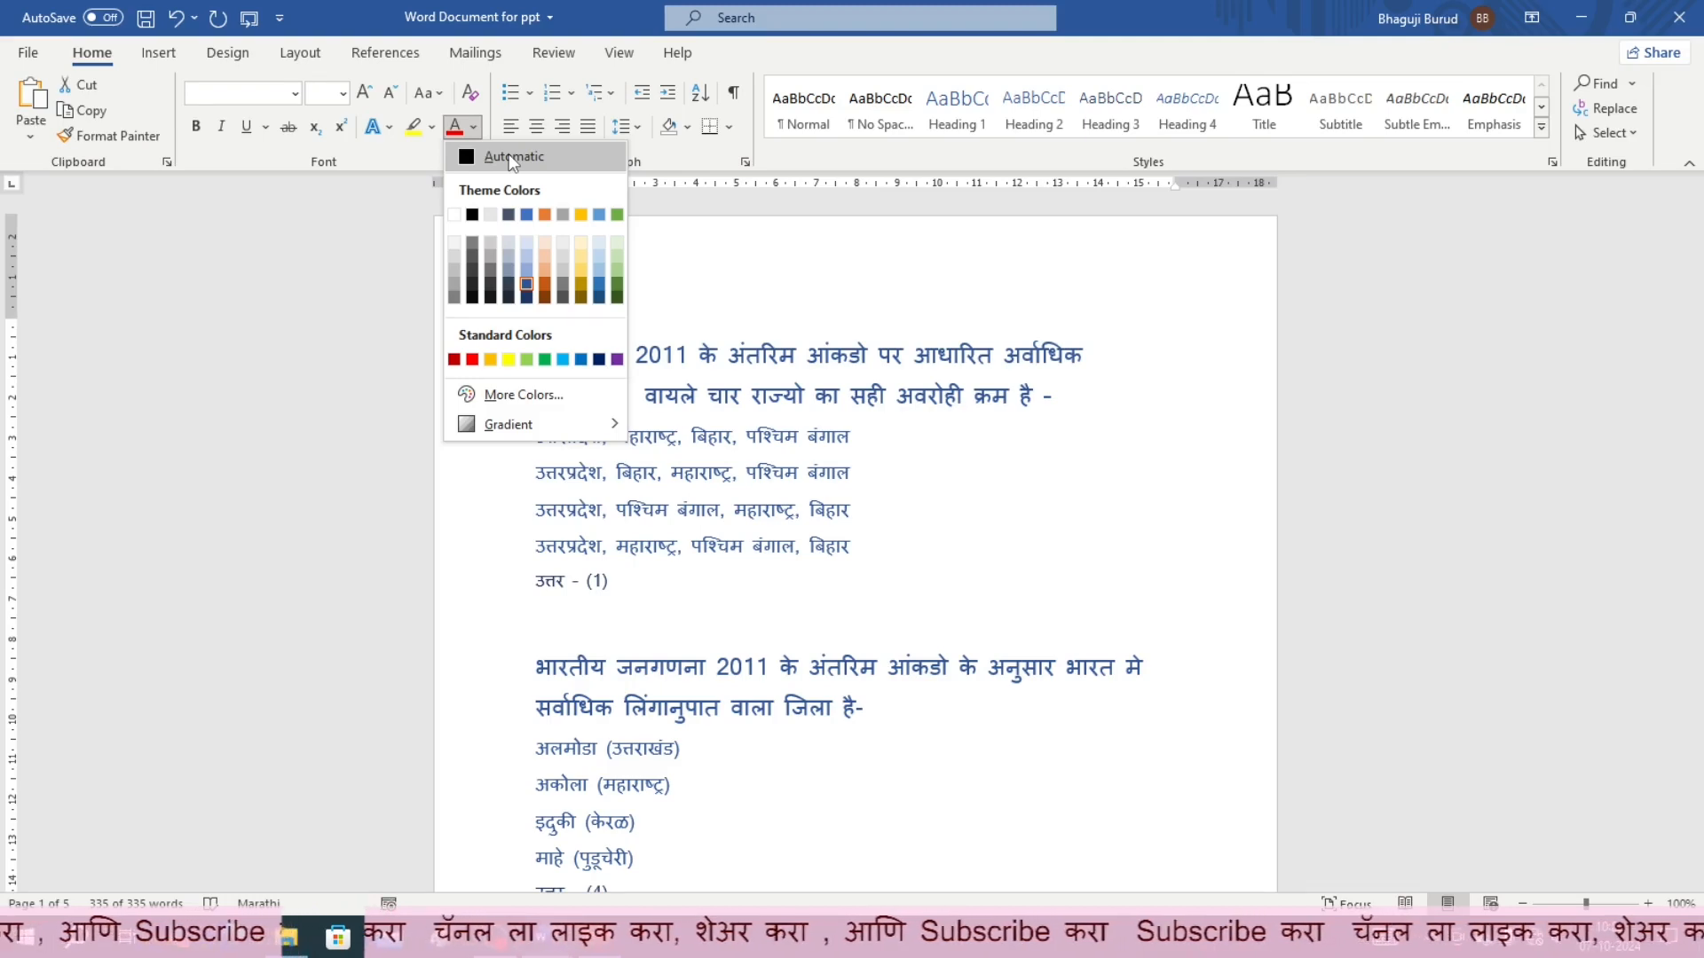
{"action": "left_click", "coordinate": [508, 156]}
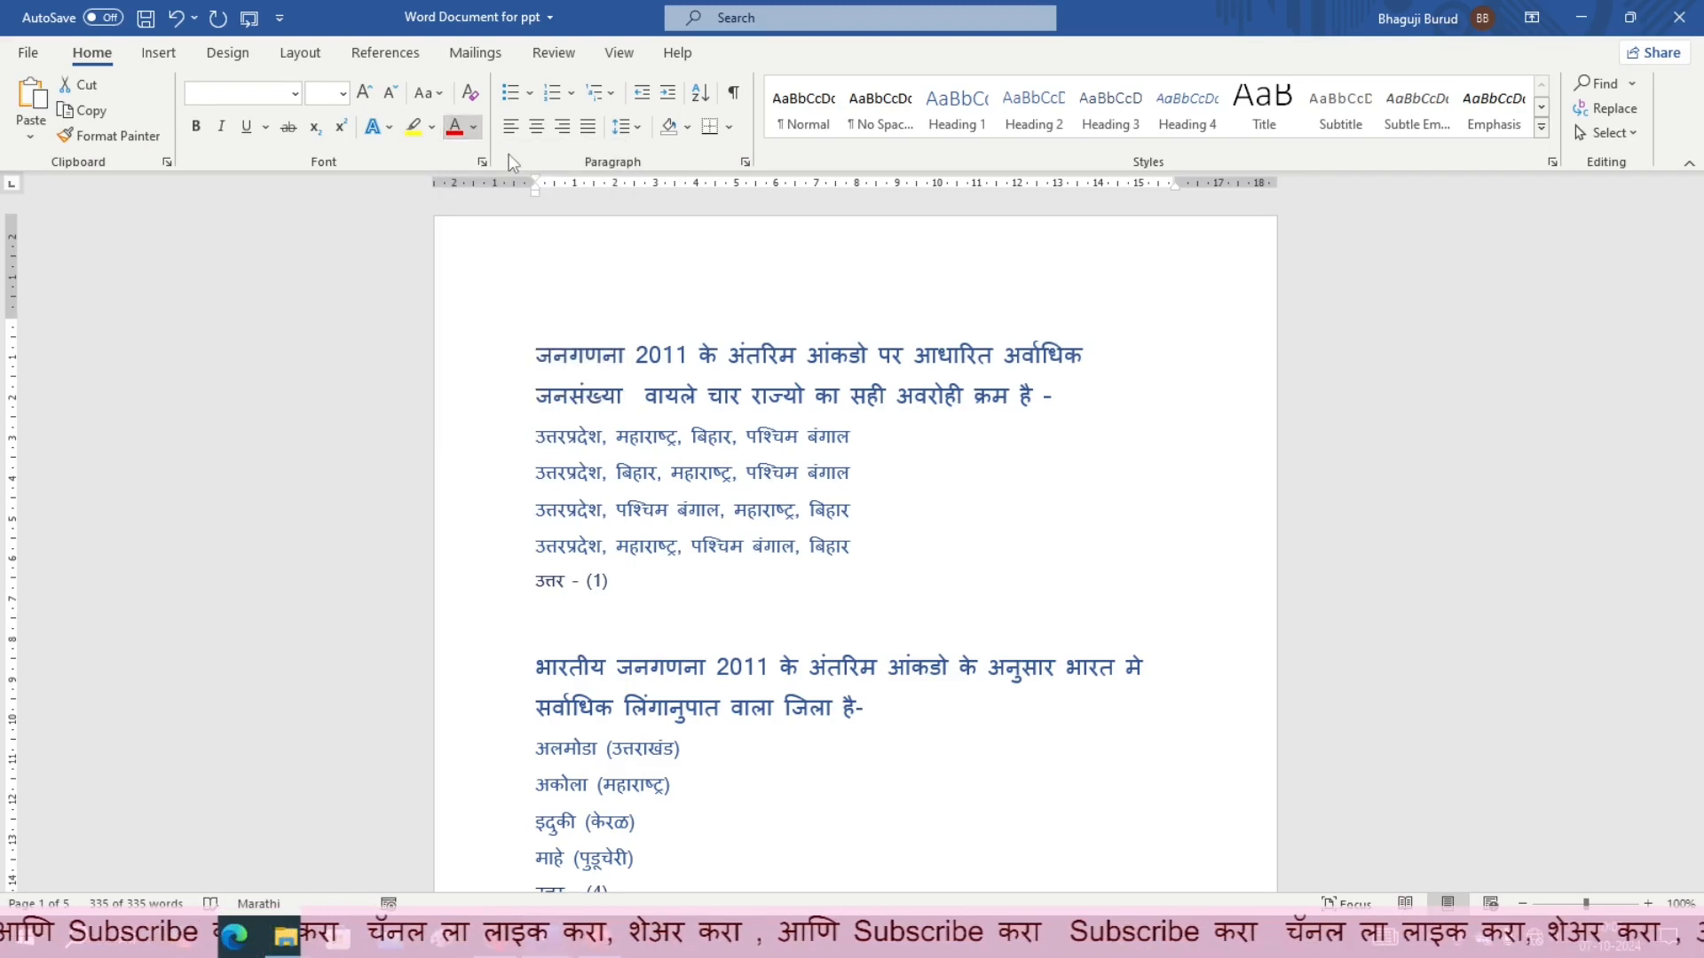
{"action": "key", "text": "ctrl+a"}
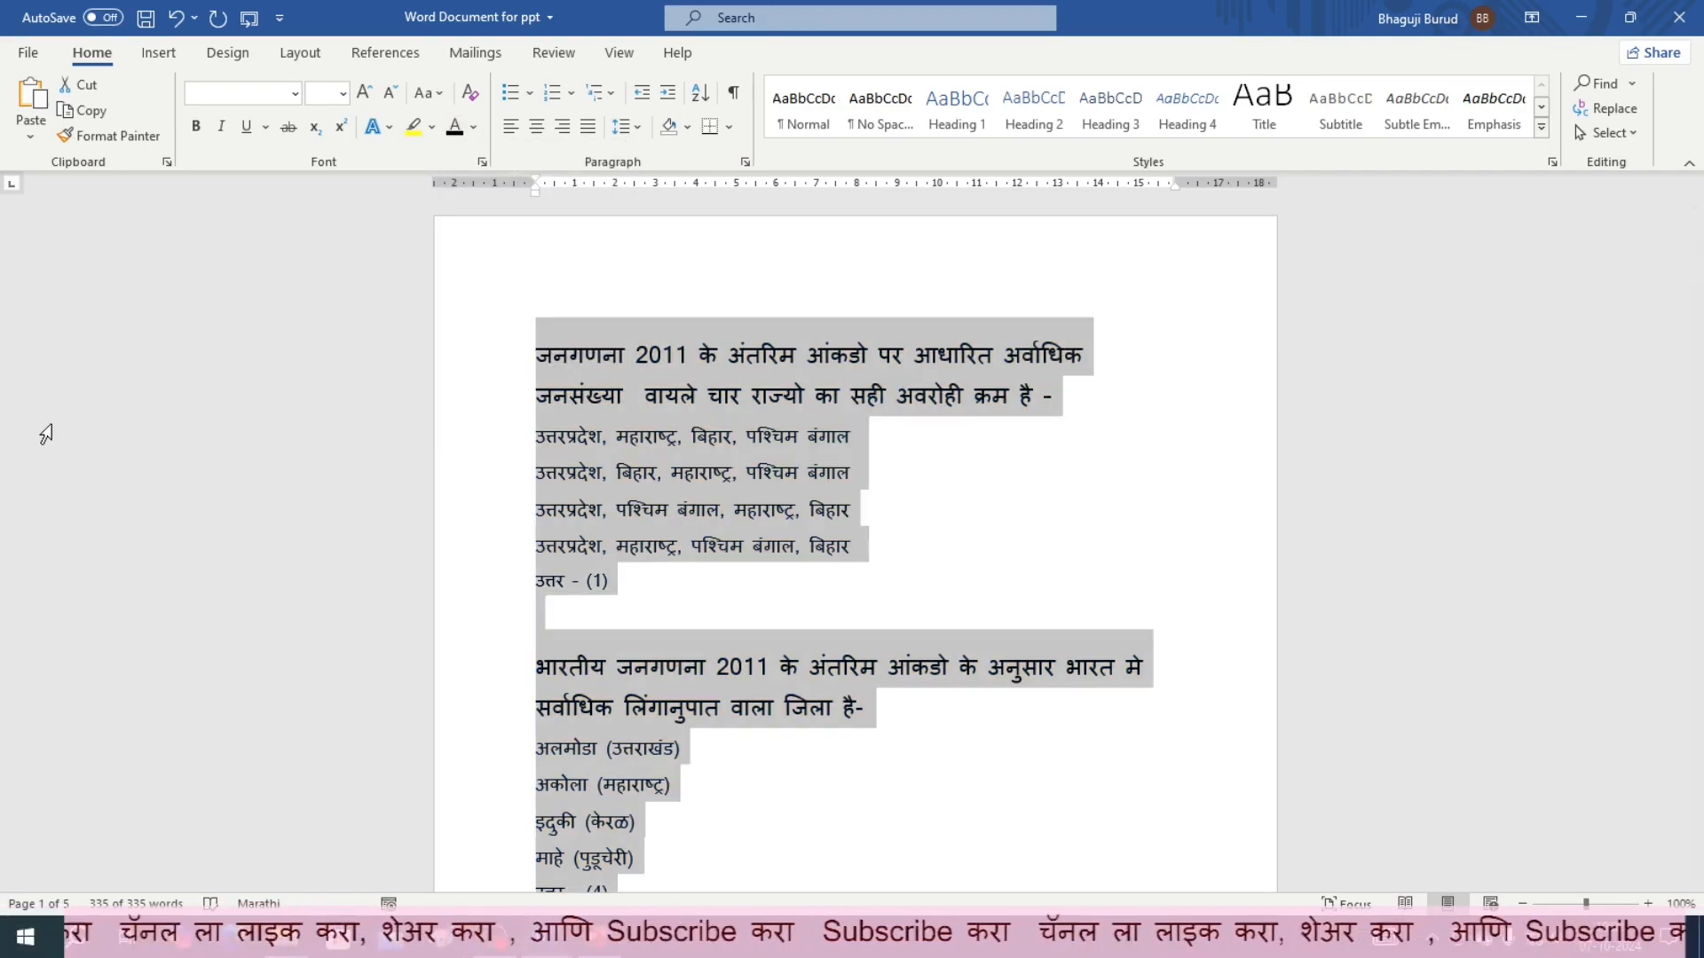
Save and close the Word document and switch to the blank PowerPoint presentation
{"action": "left_click", "coordinate": [29, 53]}
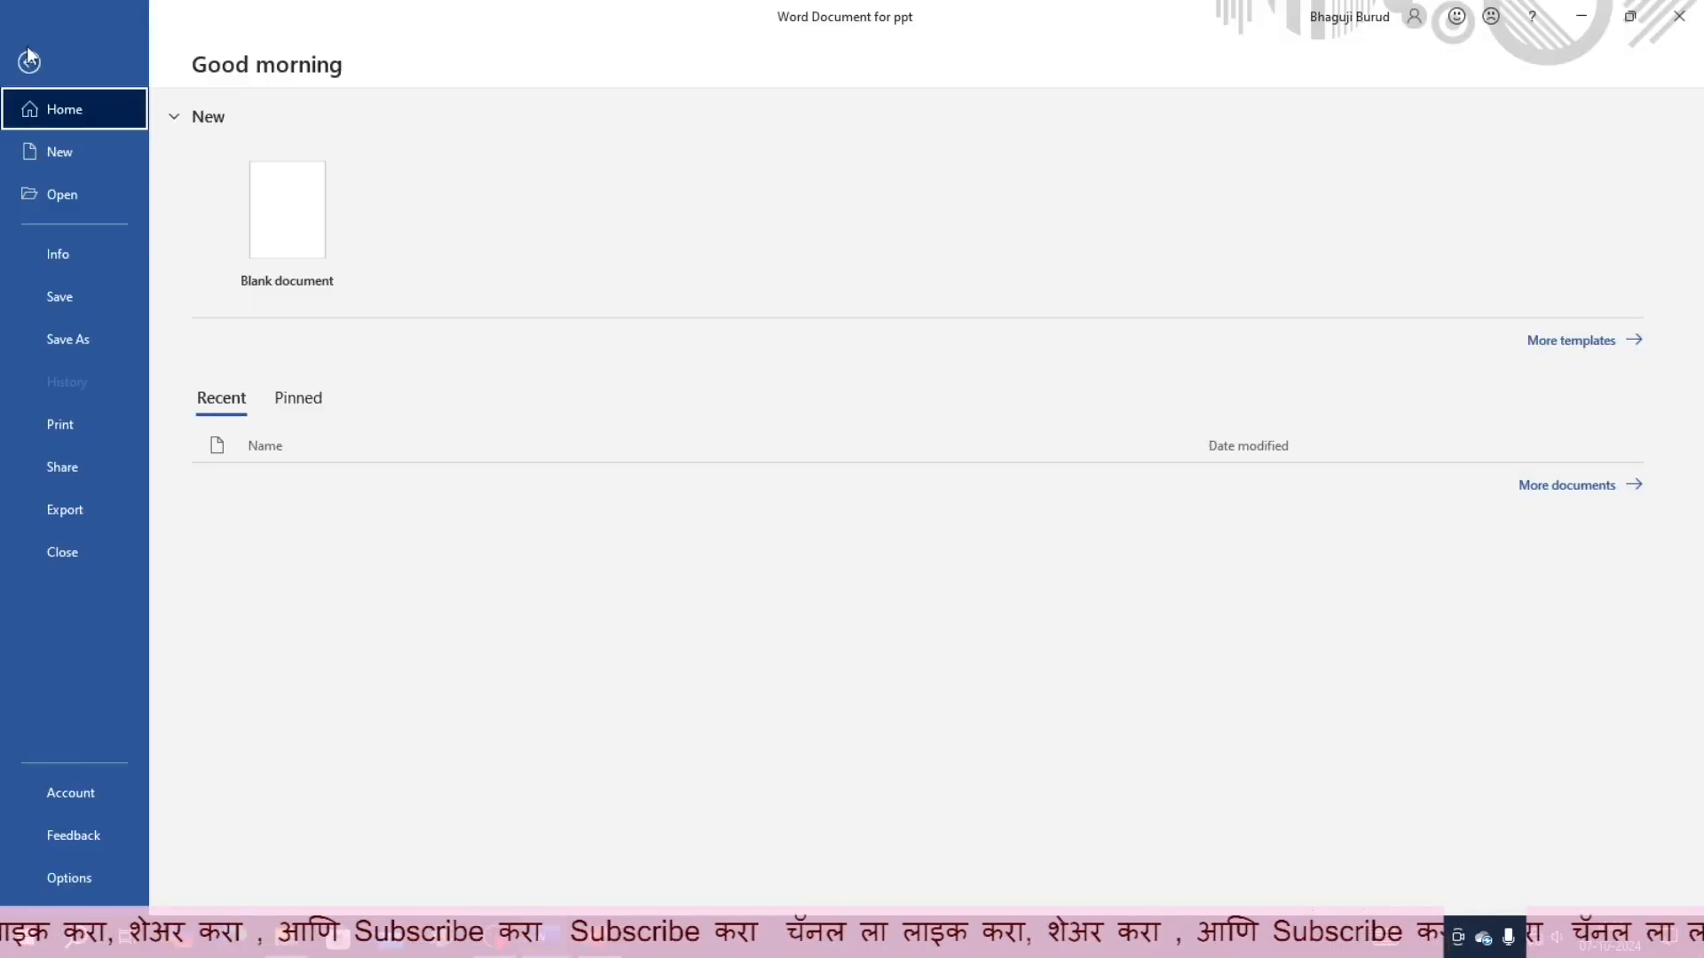
{"action": "left_click", "coordinate": [61, 295]}
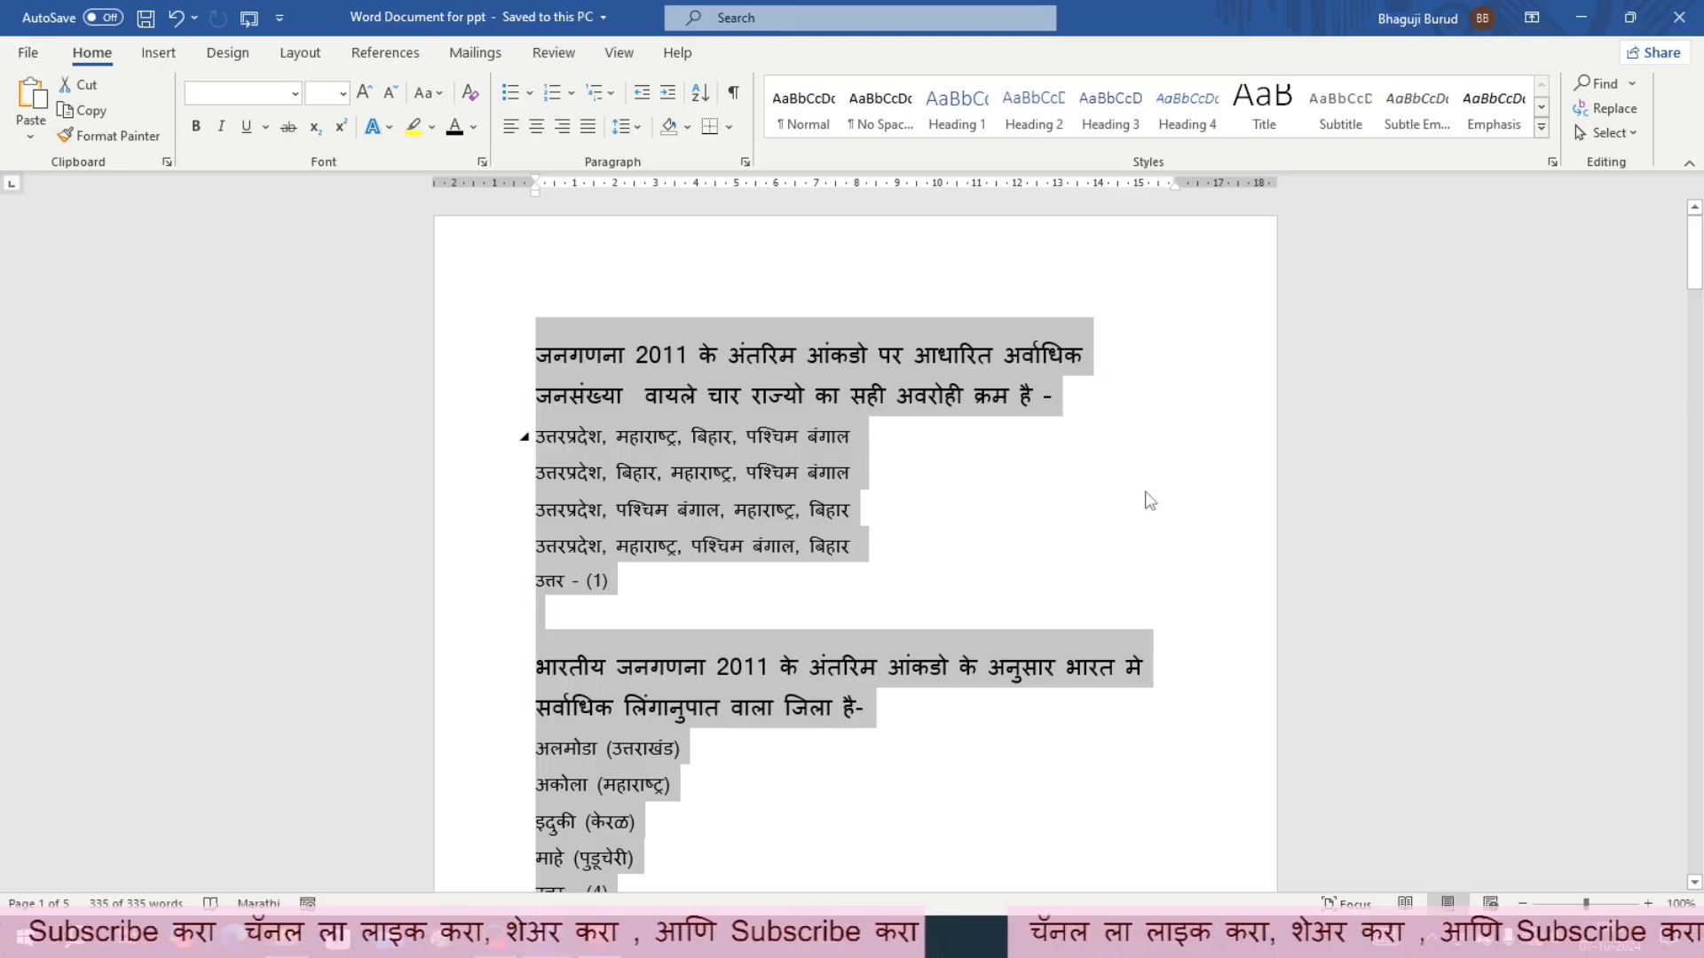
{"action": "left_click", "coordinate": [1023, 545]}
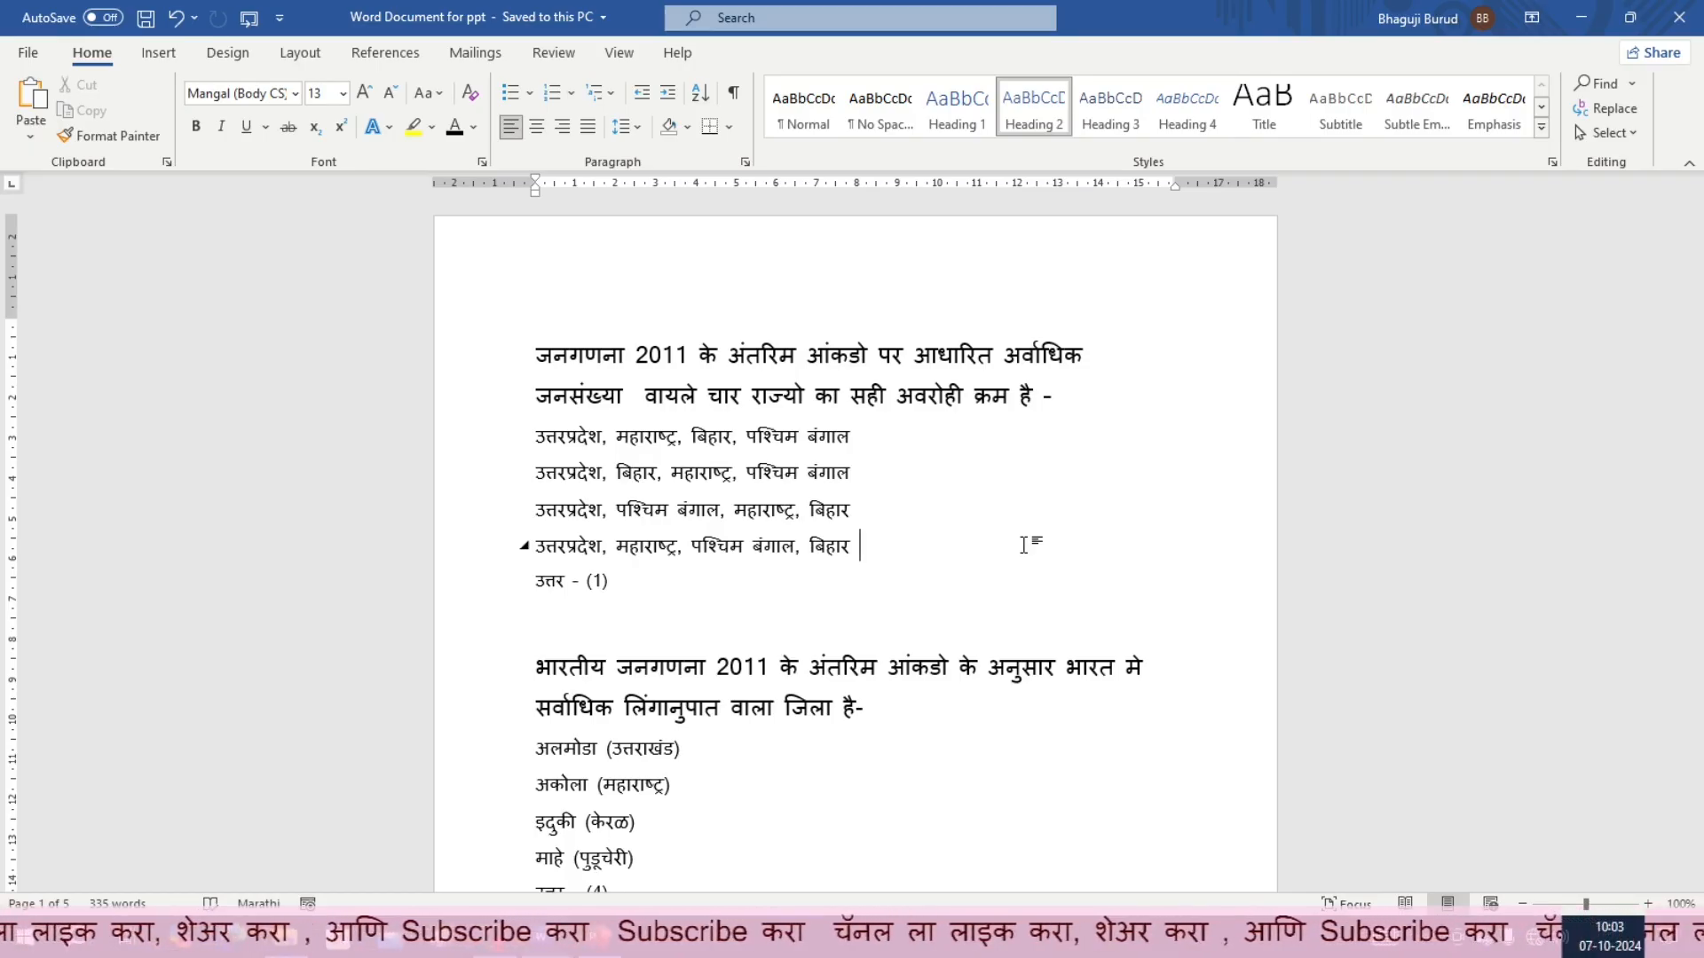
{"action": "left_click", "coordinate": [1680, 18]}
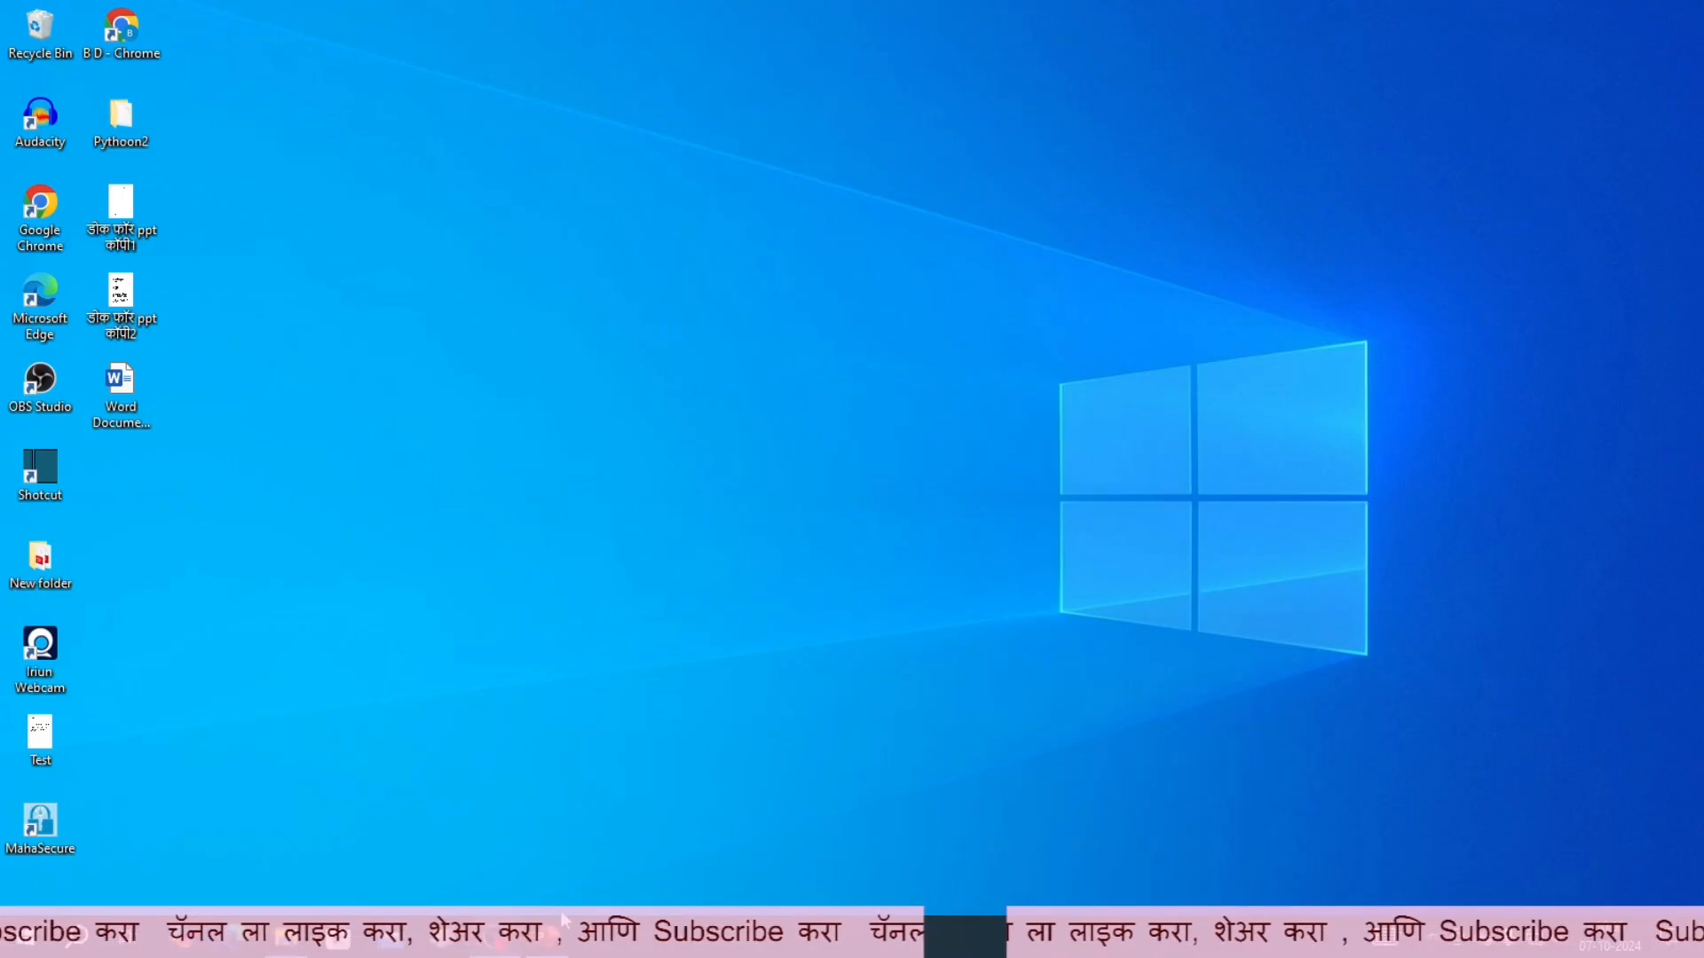
{"action": "left_click", "coordinate": [555, 942]}
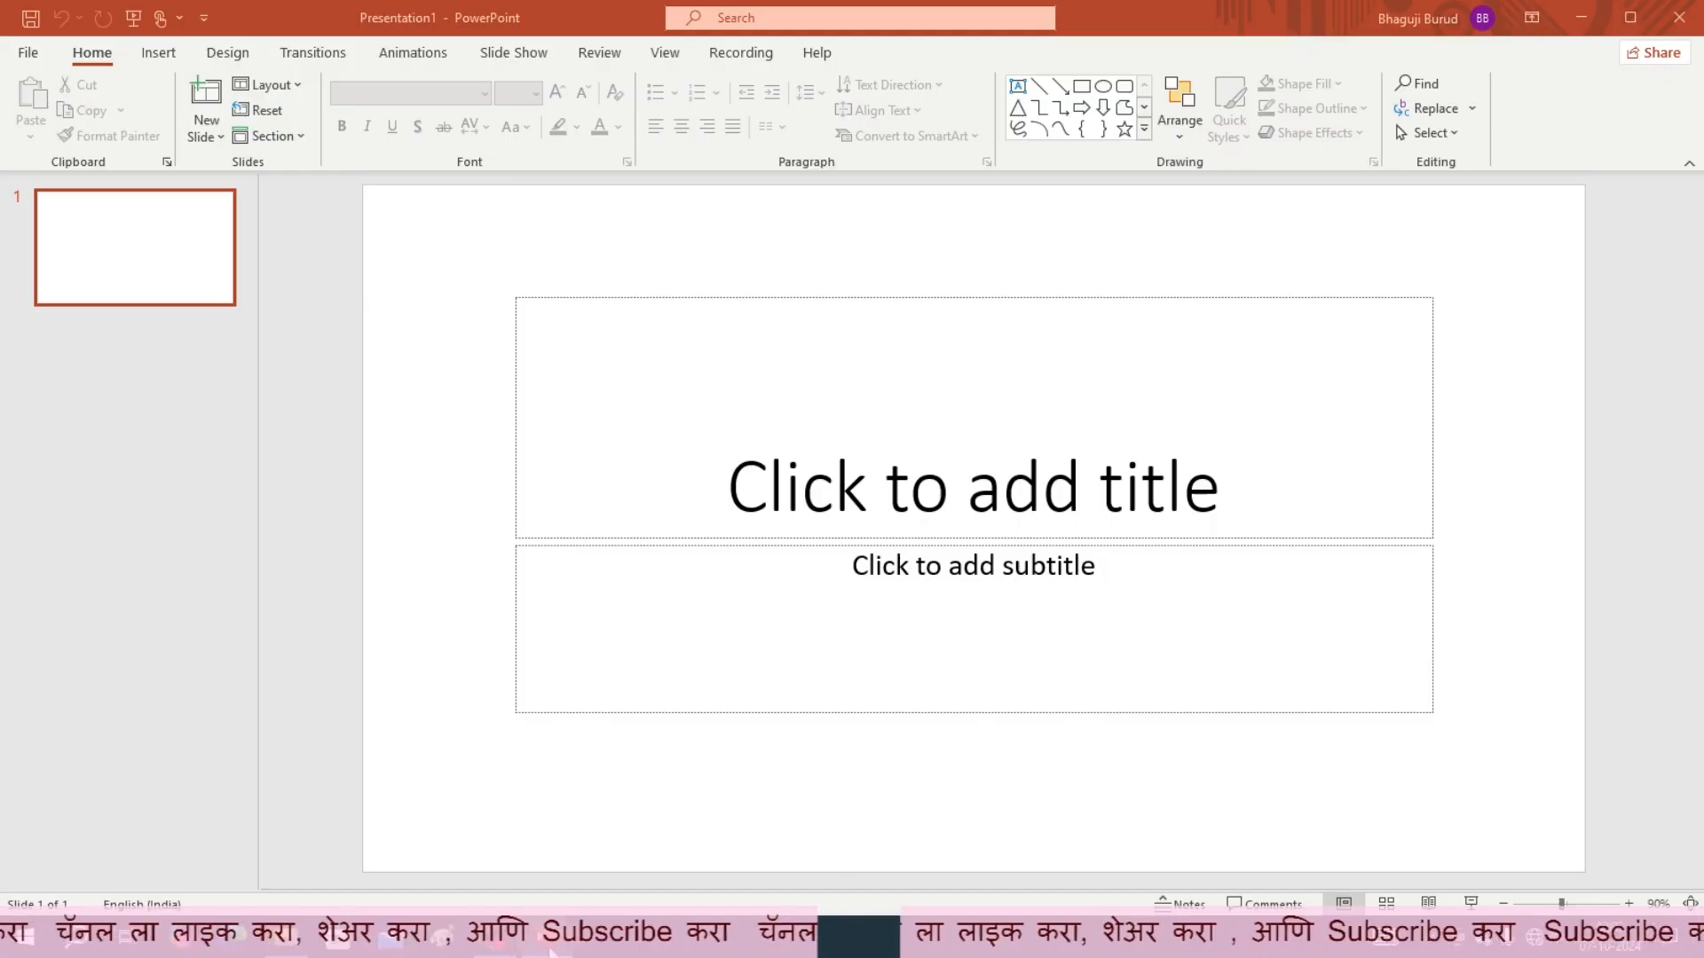